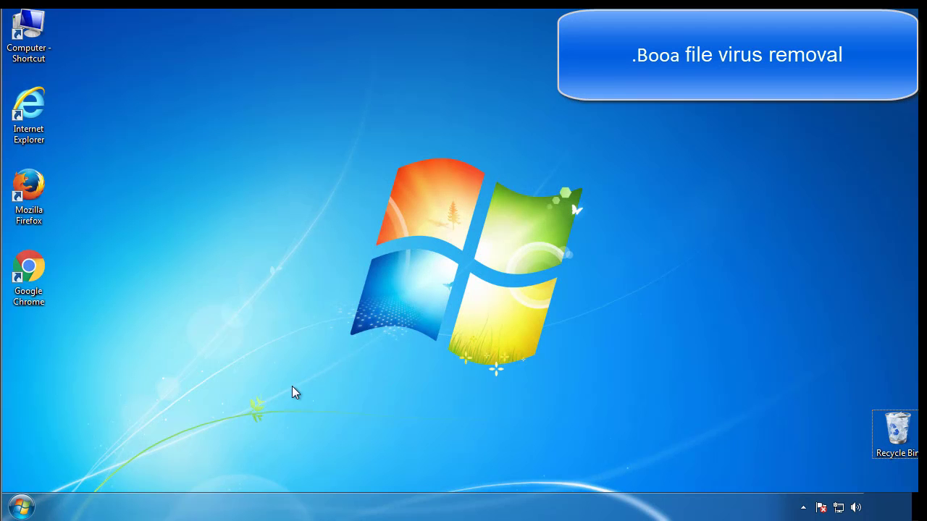
Step: Launch msconfig and enable Minimal Safe boot on the Boot tab, confirming with OK
click(21, 507)
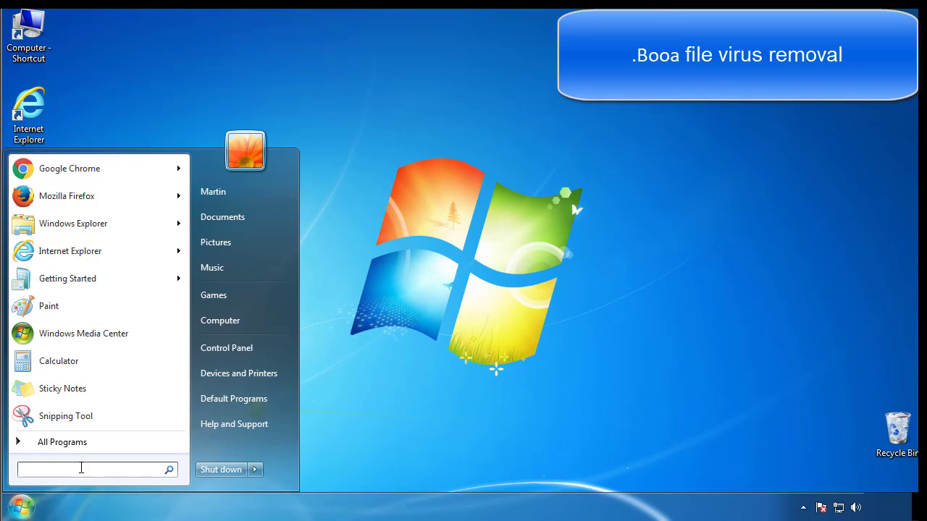
text(mscon)
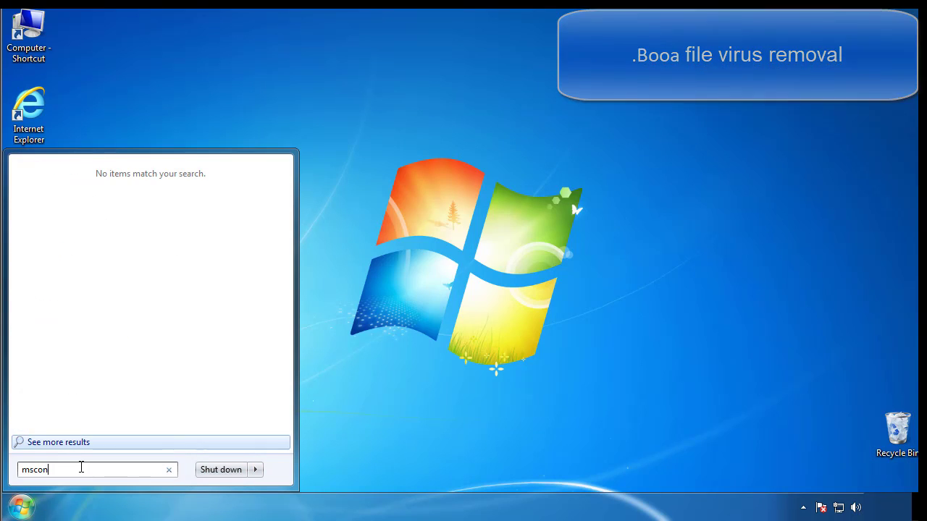
text(fig)
key(Return)
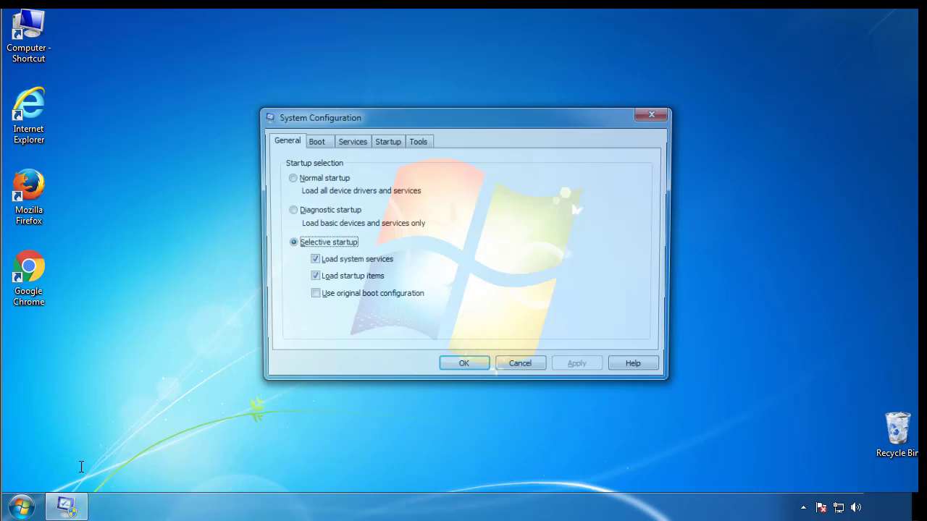
click(313, 141)
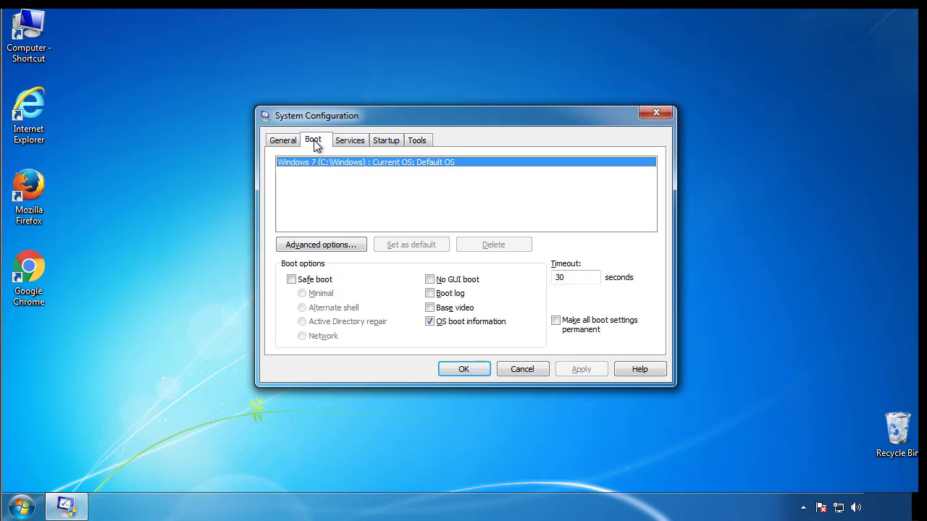
click(291, 280)
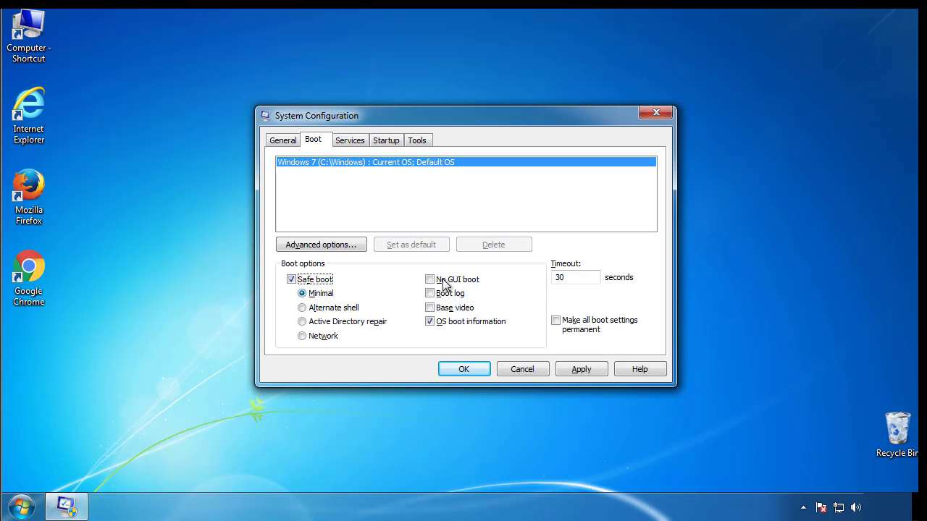
click(470, 369)
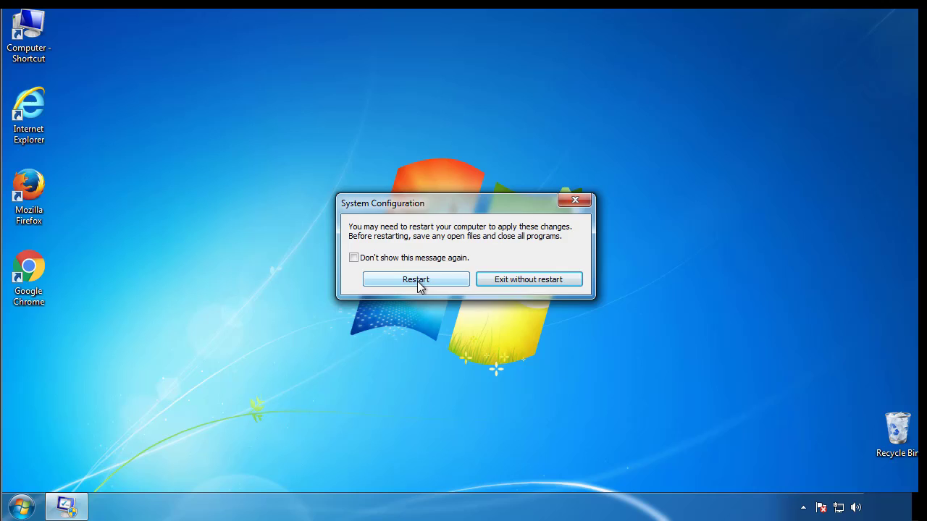
Step: Restart into Safe Mode and dismiss the Safe Mode help window
click(418, 281)
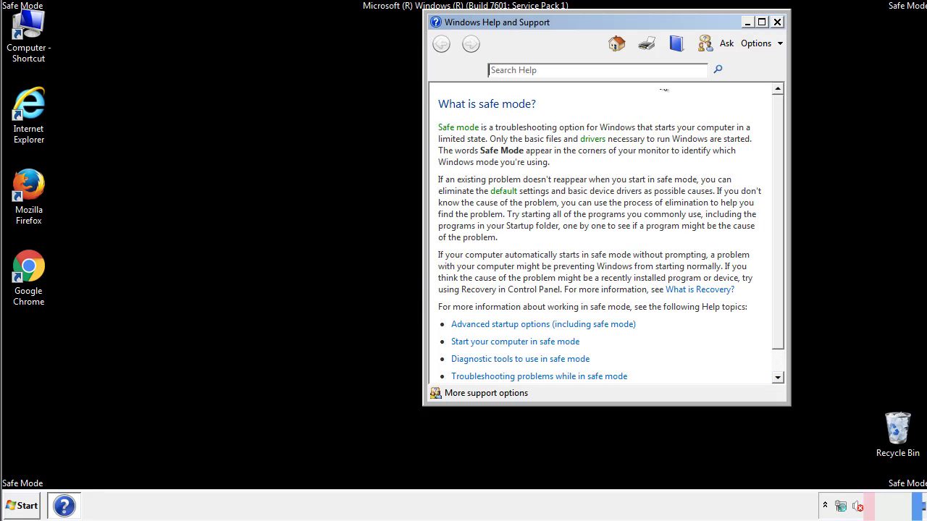
click(777, 22)
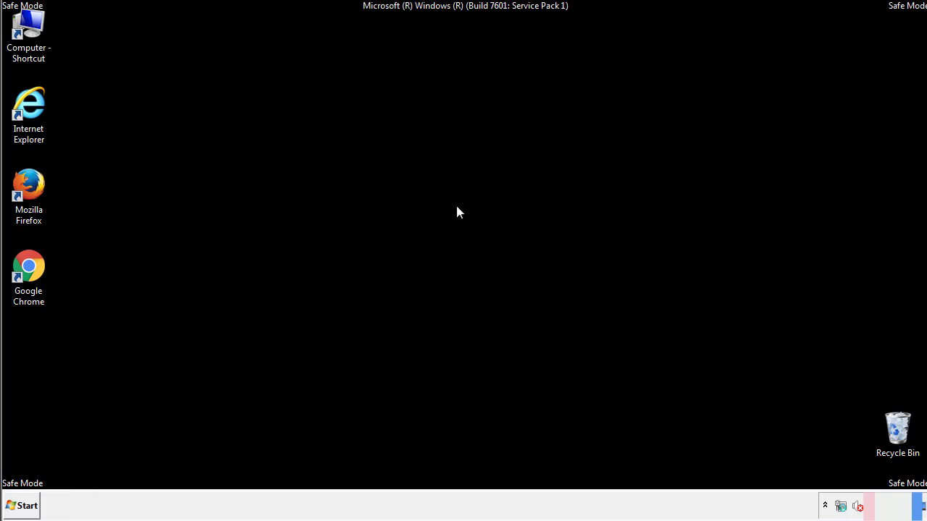
click(29, 505)
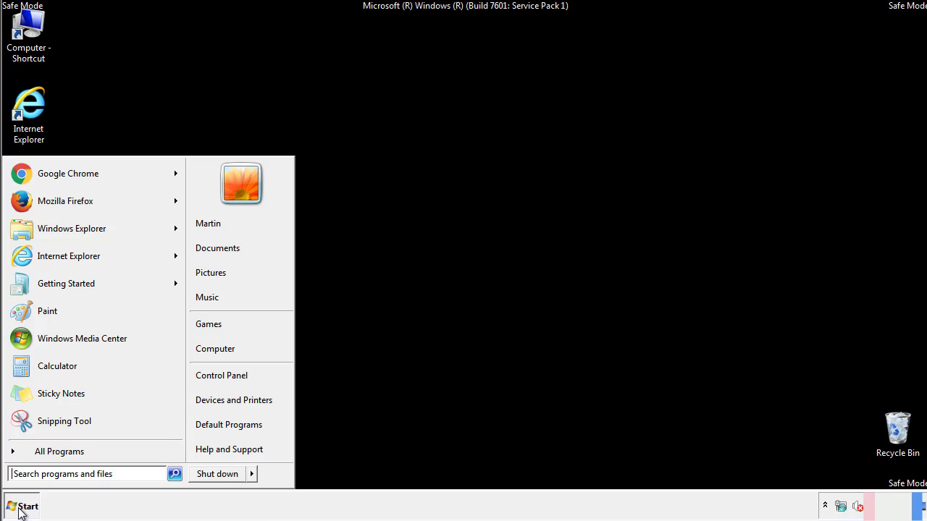
click(232, 372)
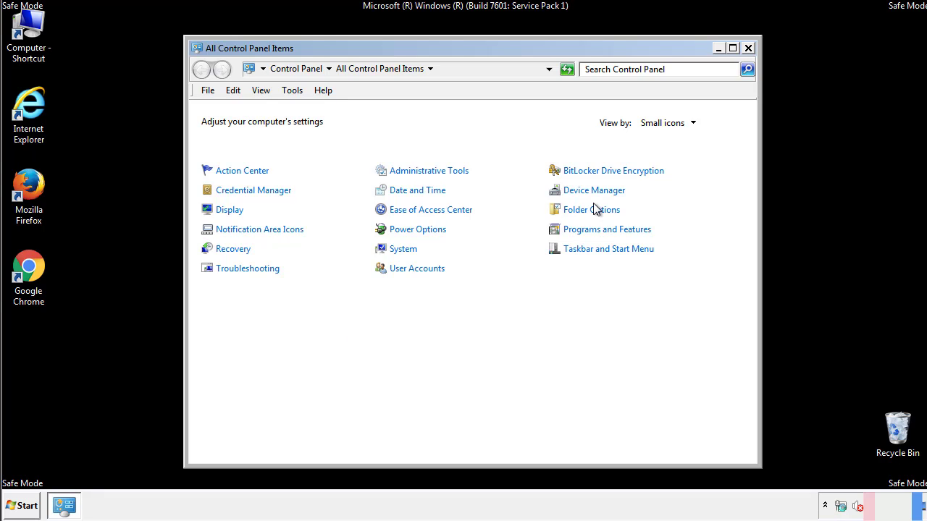
Step: Set Folder Options to show hidden files, folders and drives, then close Control Panel
click(594, 212)
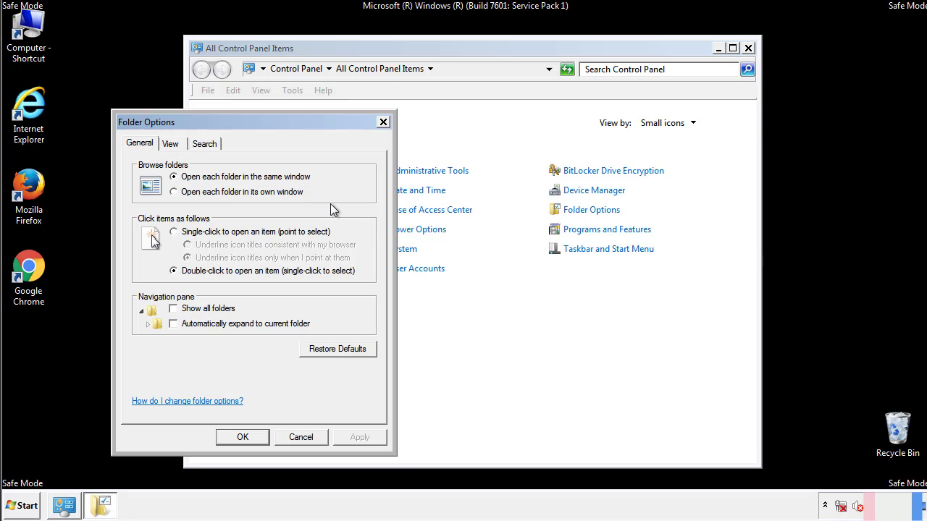
click(173, 146)
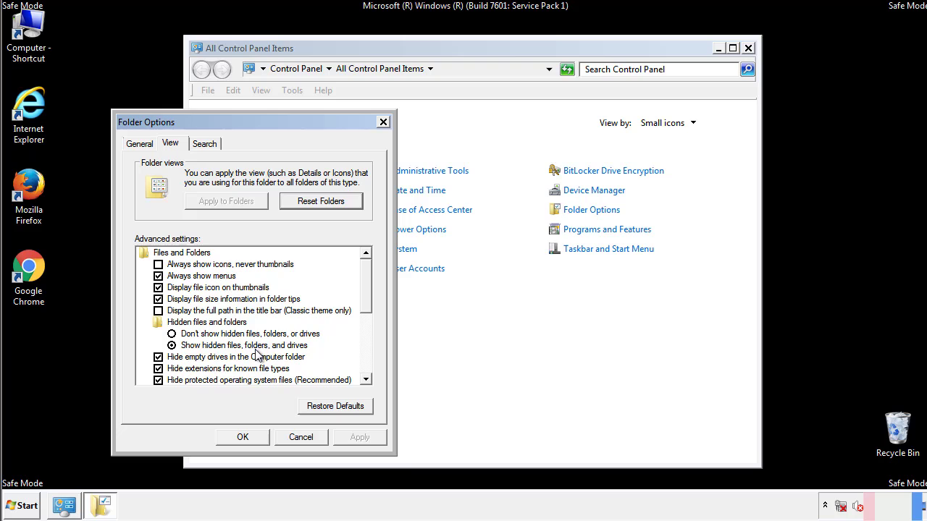
click(246, 436)
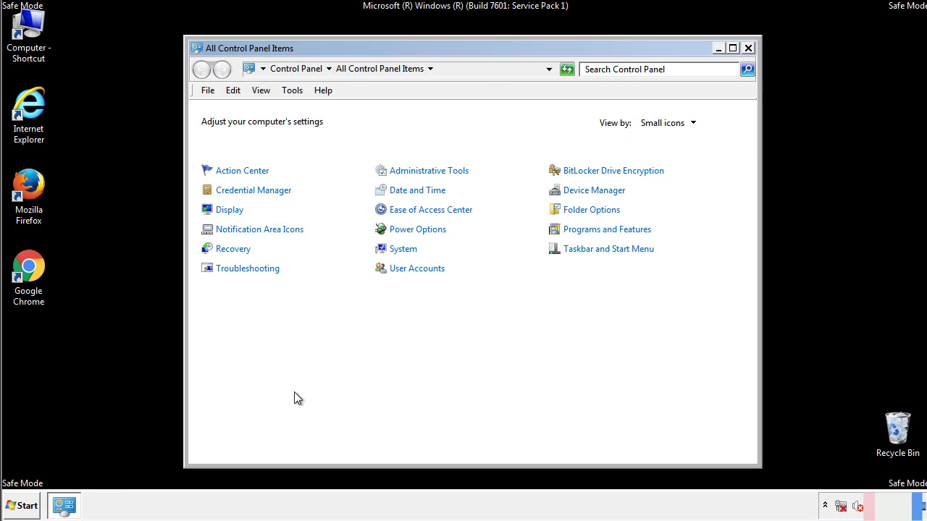
click(747, 48)
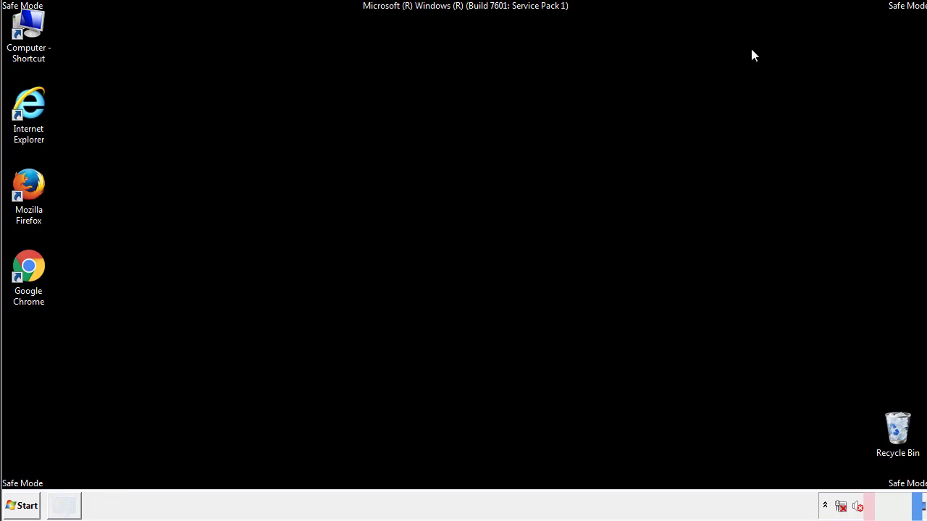
Step: Browse from Computer into the C:\Windows folder in Explorer
double_click(36, 26)
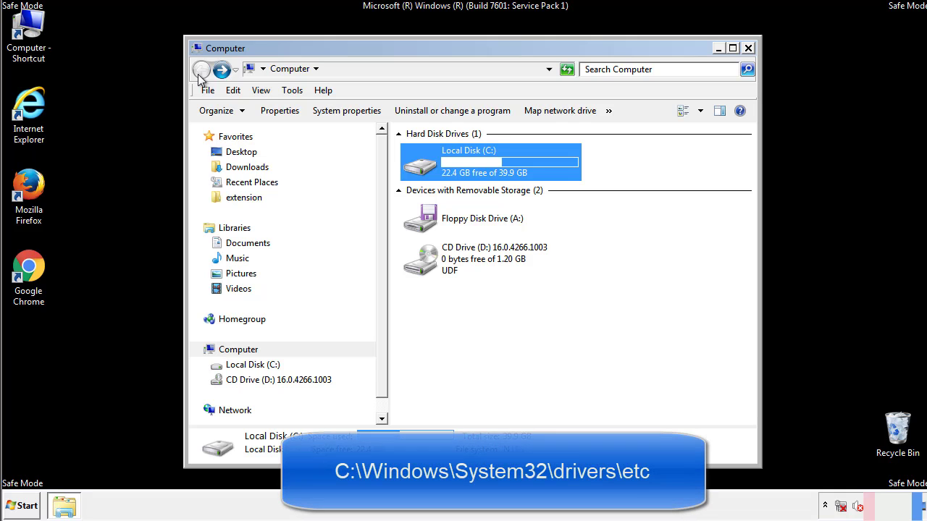
double_click(414, 162)
click(423, 265)
double_click(423, 265)
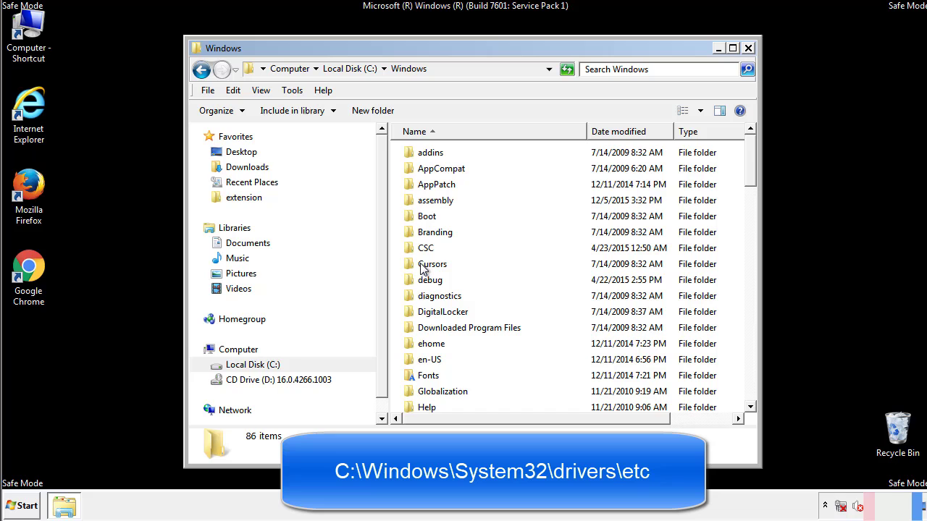
scroll(427, 328, down, 2)
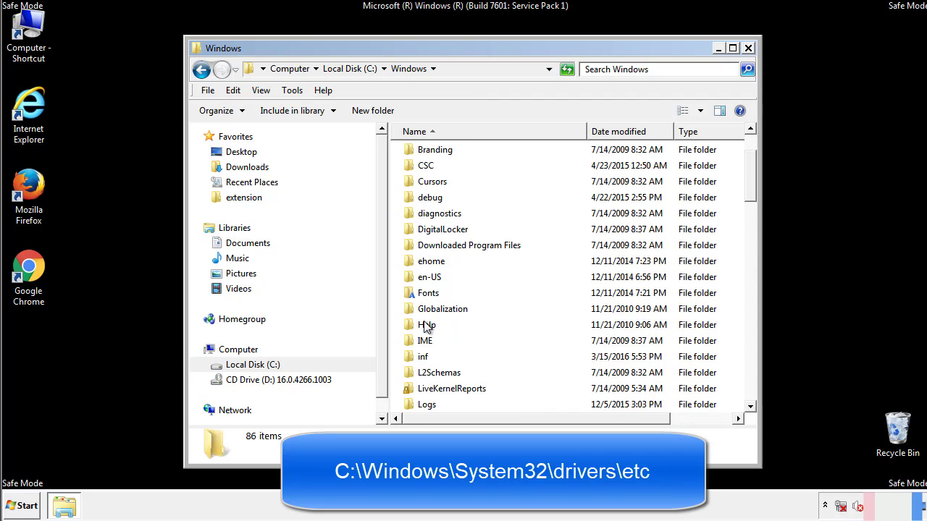
scroll(427, 327, down, 2)
scroll(427, 327, down, 2)
scroll(427, 328, down, 3)
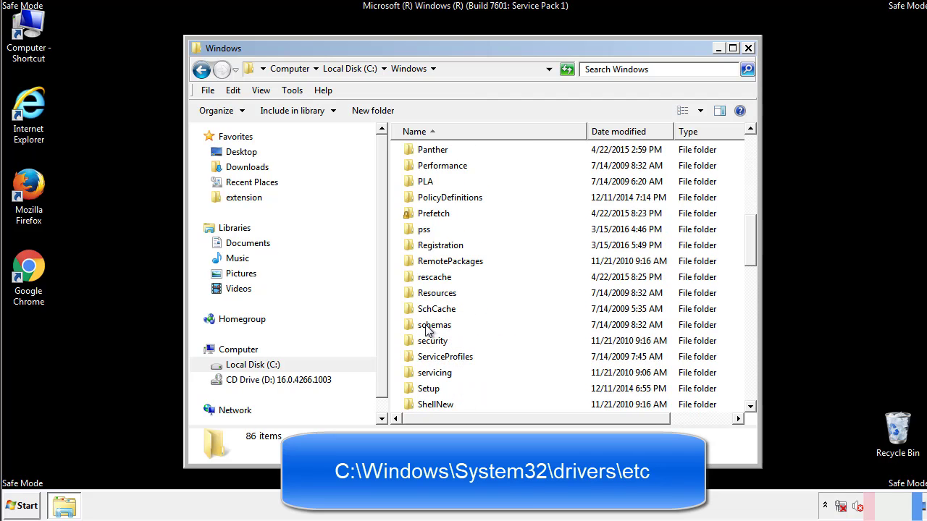
scroll(427, 327, down, 2)
Step: Go through System32\drivers\etc and open the hosts file
double_click(438, 372)
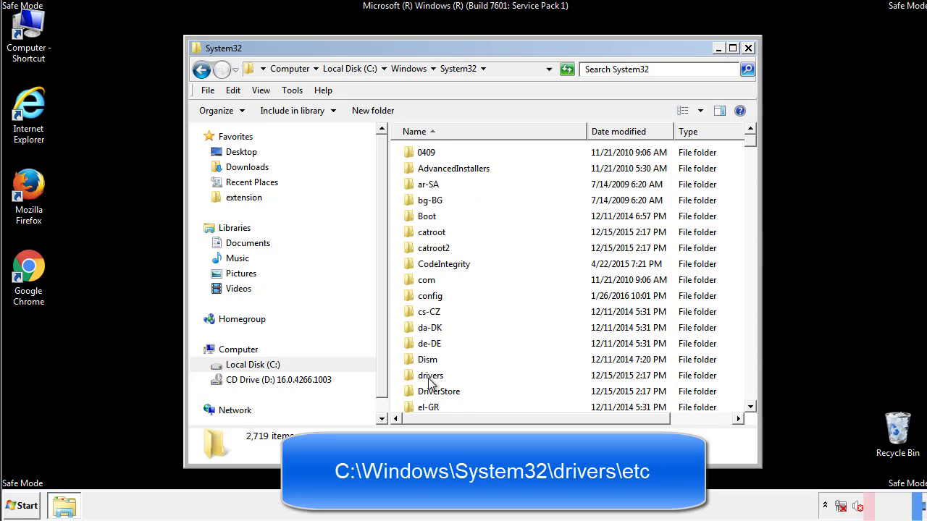
double_click(429, 377)
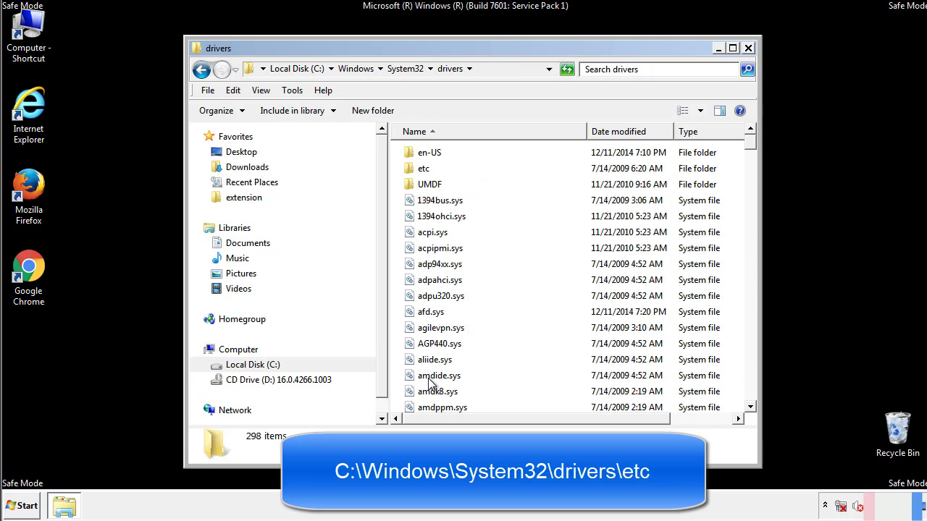
double_click(415, 171)
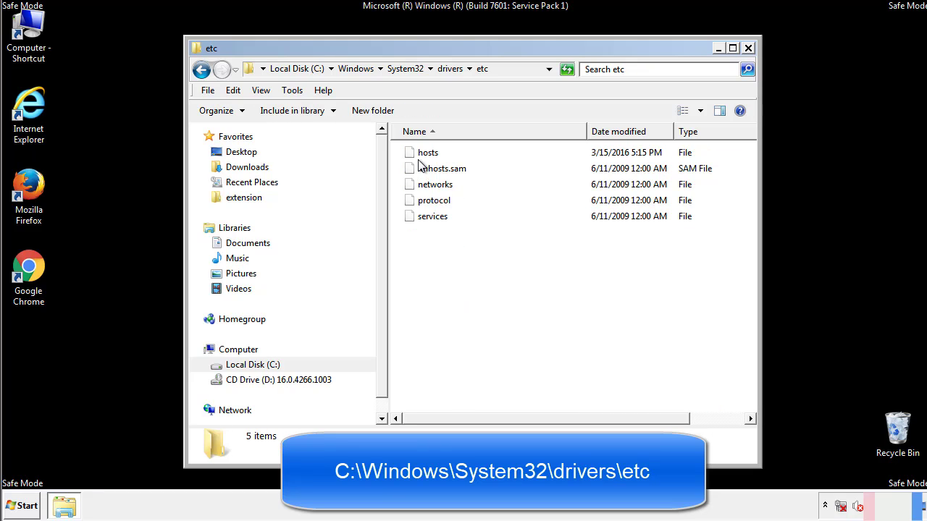
double_click(421, 154)
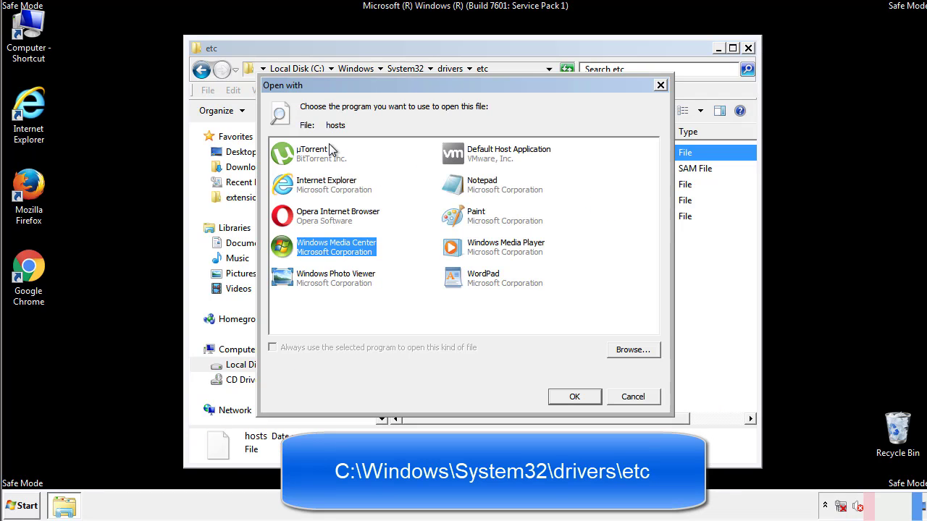
Step: Open the hosts file in Notepad
click(469, 189)
click(573, 396)
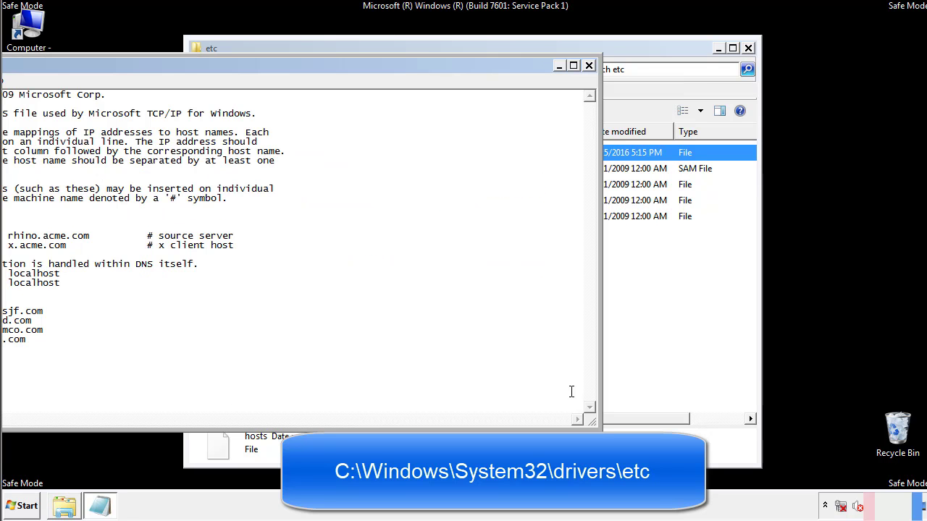
drag(379, 65, 589, 80)
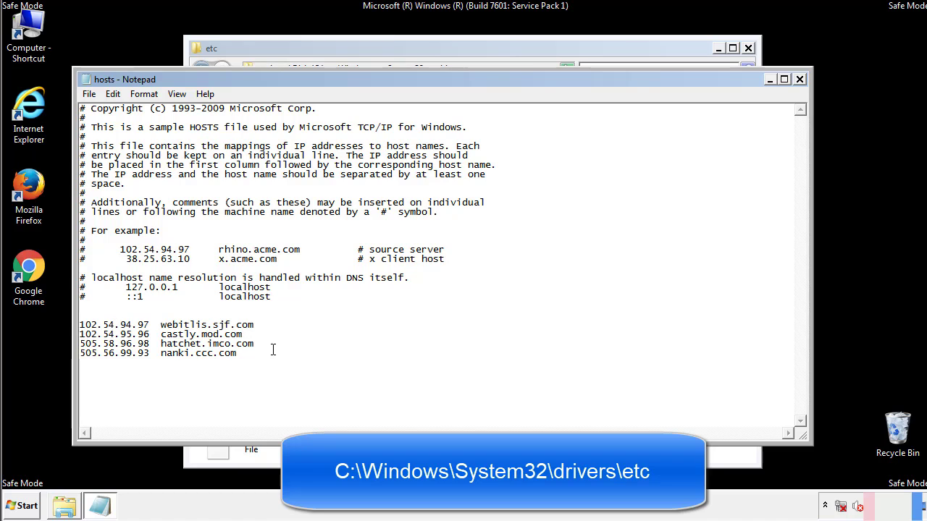
Step: Delete the four extra host entries, save the hosts file, and close the etc folder
drag(259, 354, 80, 325)
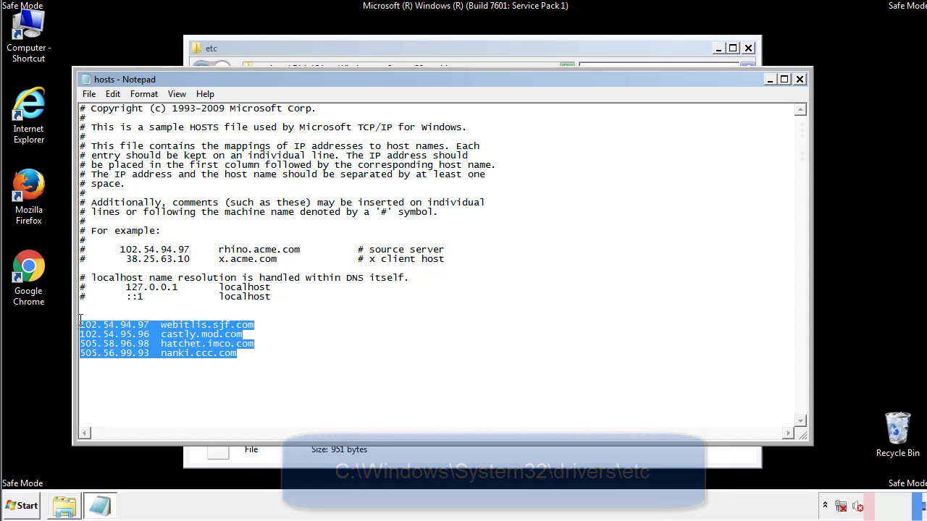
key(Delete)
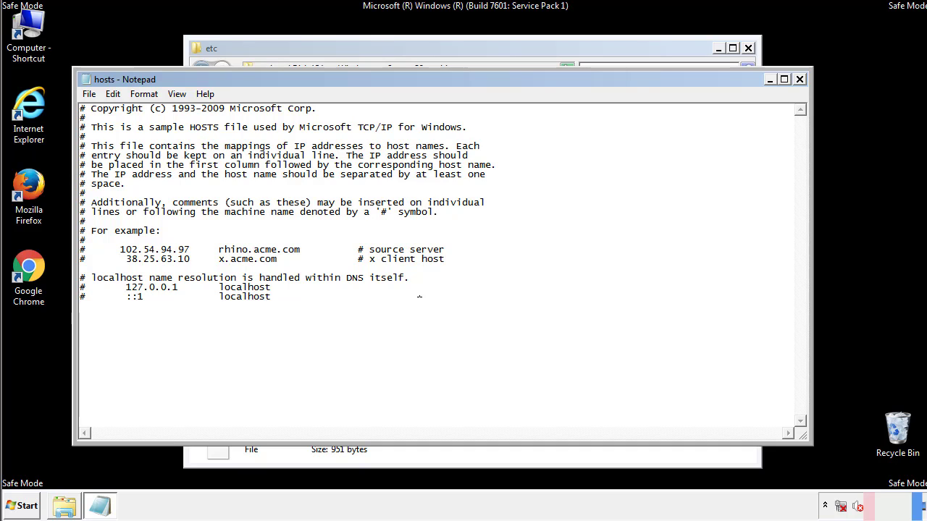
click(799, 81)
click(409, 262)
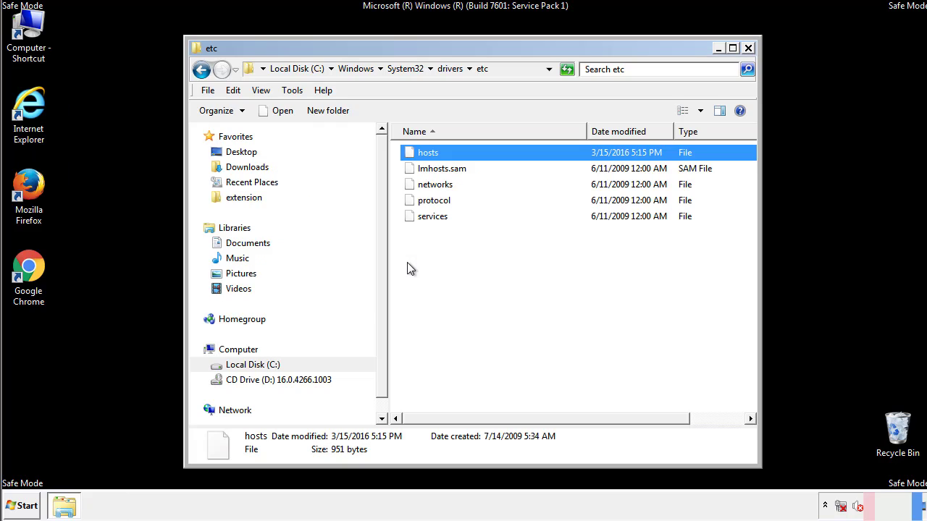
click(407, 268)
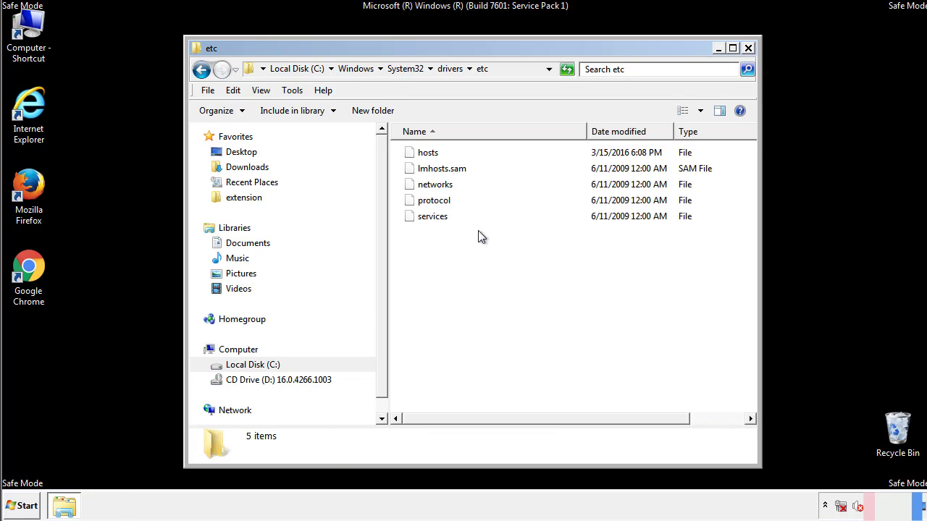
click(748, 49)
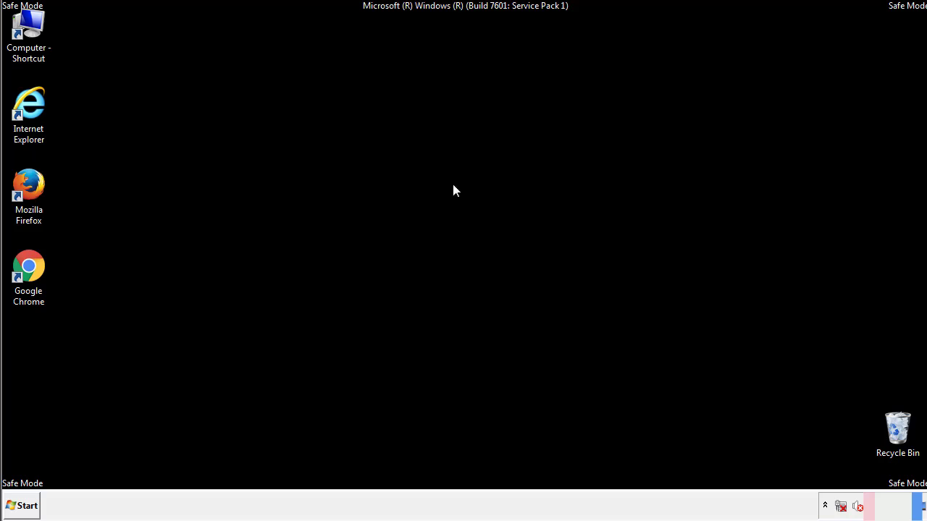
Step: Open the Startup folder from All Programs in an Explorer window
click(26, 507)
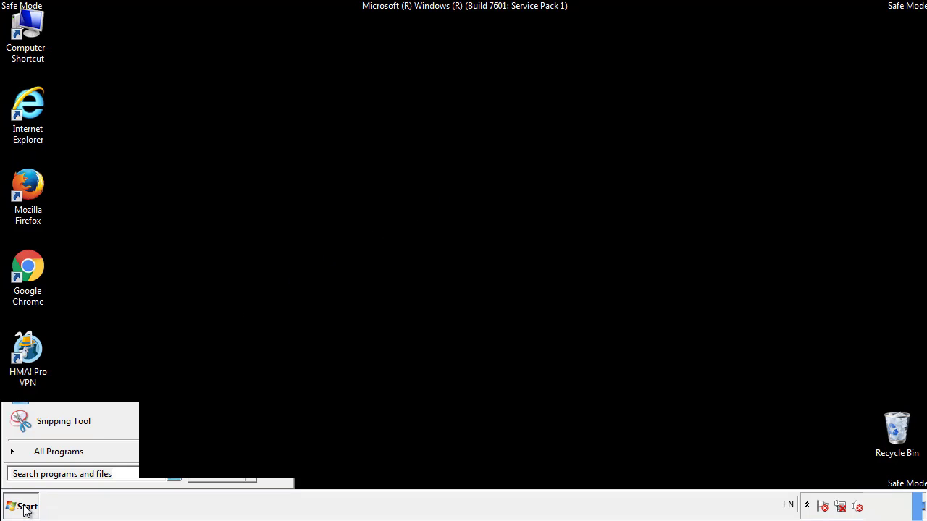
click(41, 457)
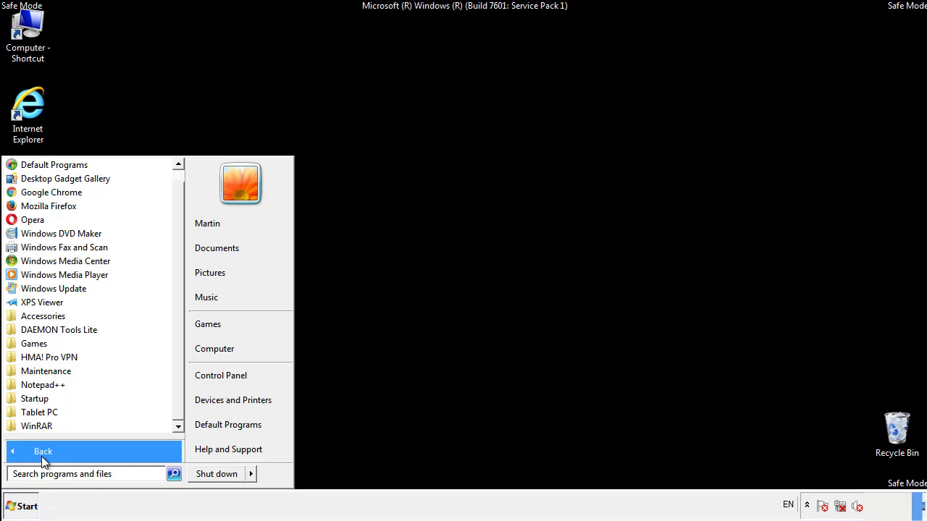
right_click(43, 398)
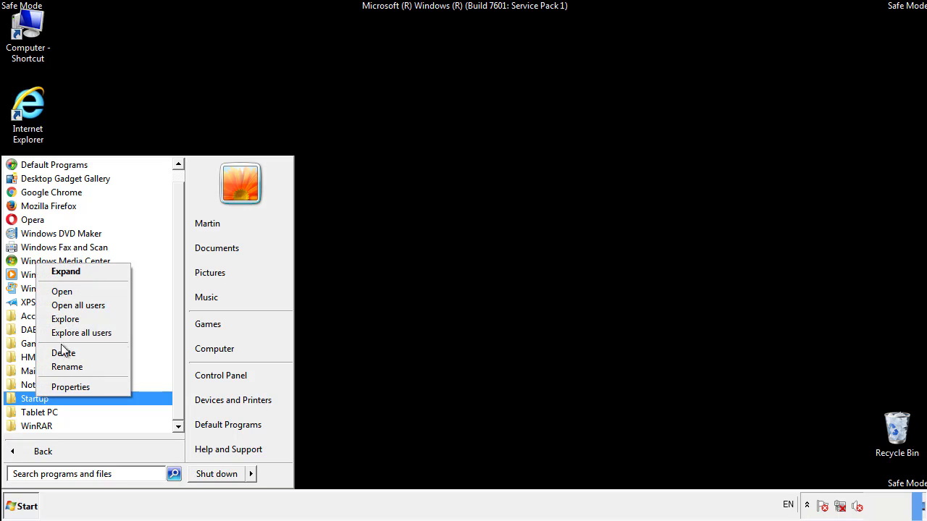
click(70, 291)
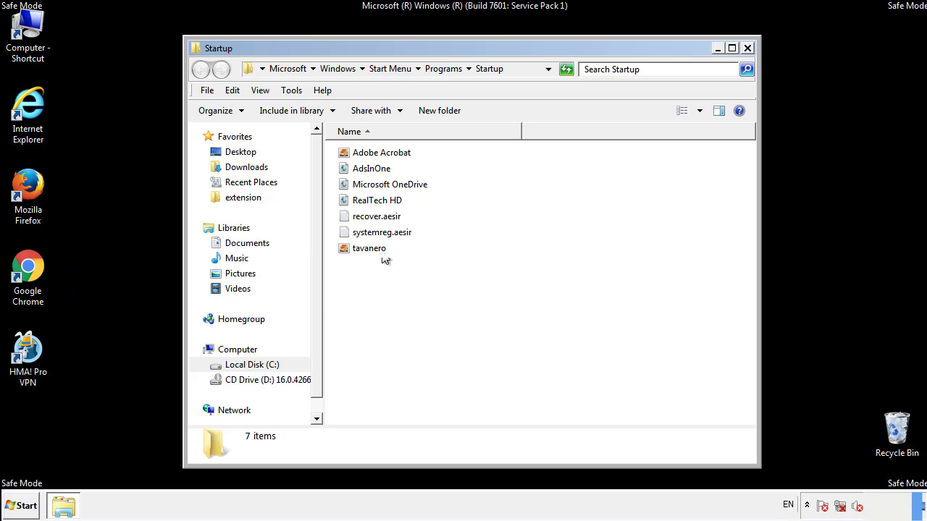
Step: Delete AdsInOne, recover.aesir, systemreg.aesir and tavanero from Startup, then close the folder
click(374, 168)
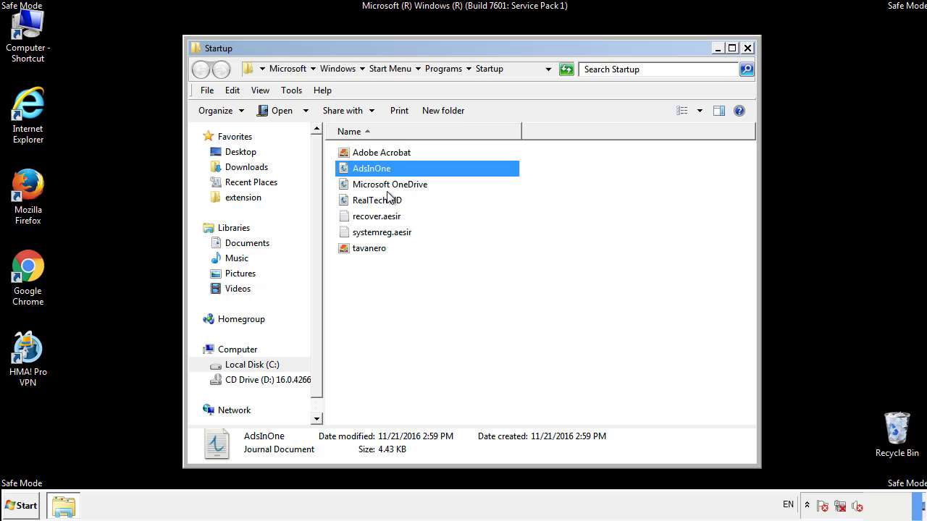
ctrl+click(376, 217)
ctrl+click(382, 231)
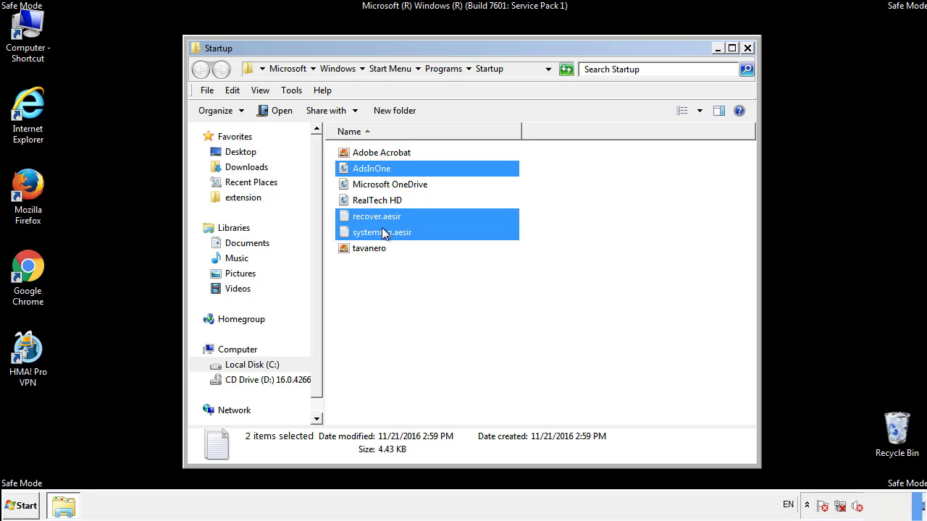
ctrl+click(370, 248)
right_click(366, 249)
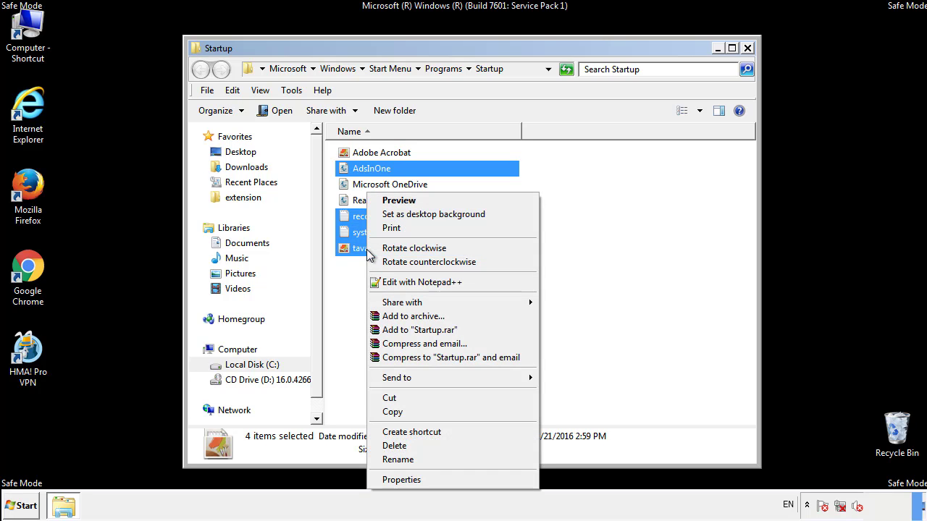
click(389, 446)
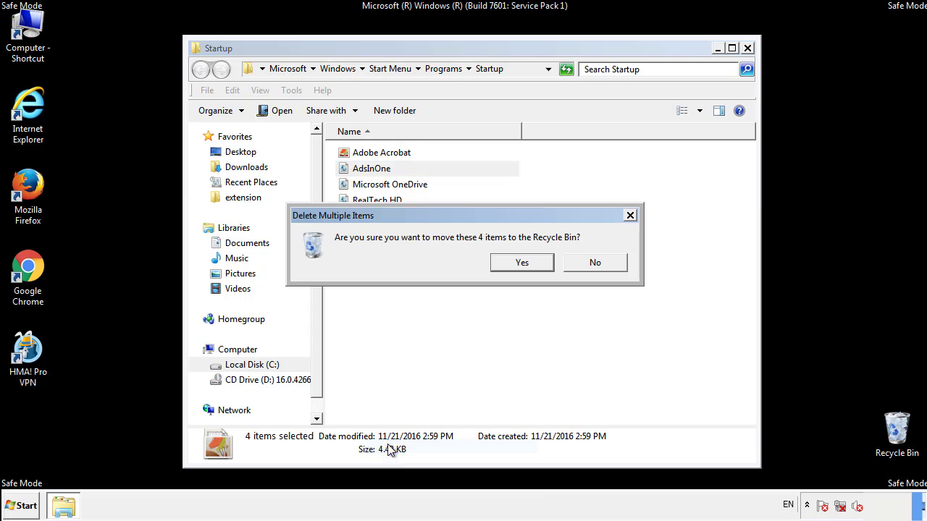
click(518, 264)
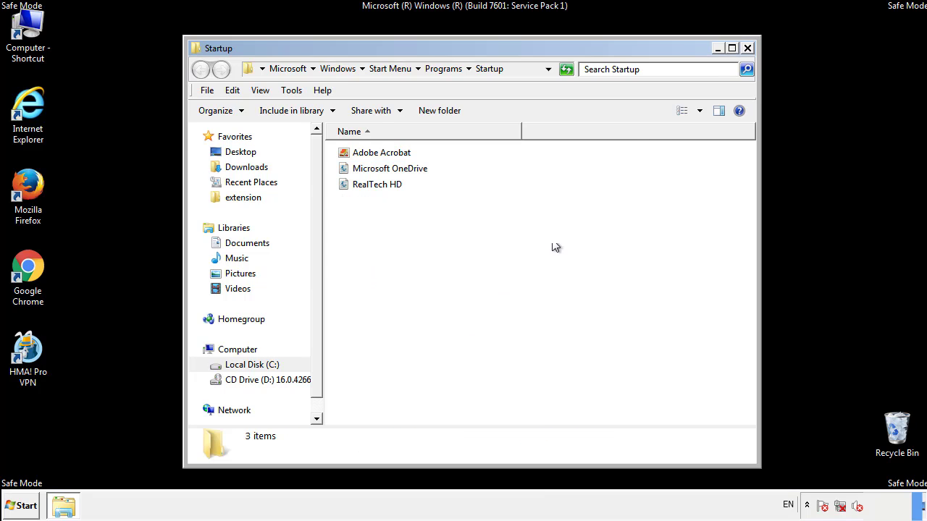
click(749, 54)
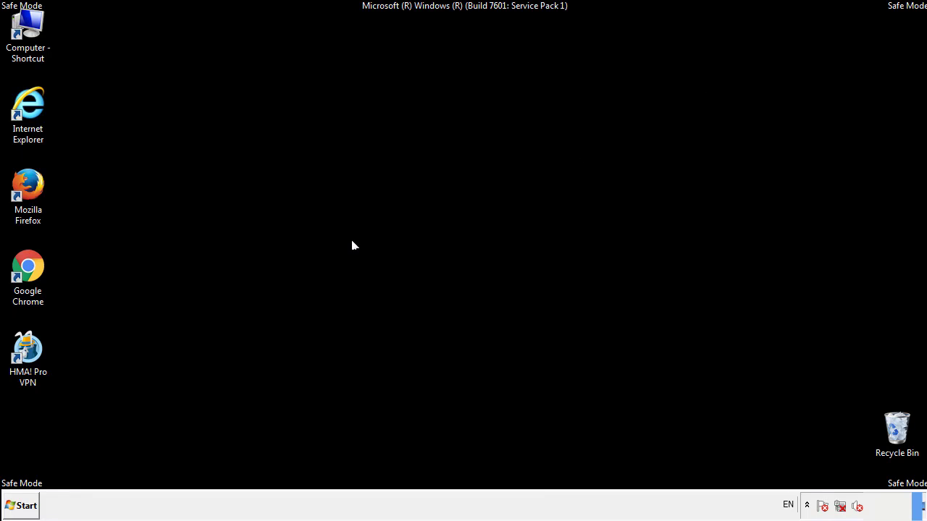
Step: Launch Registry Editor with a regedit Start search
click(22, 511)
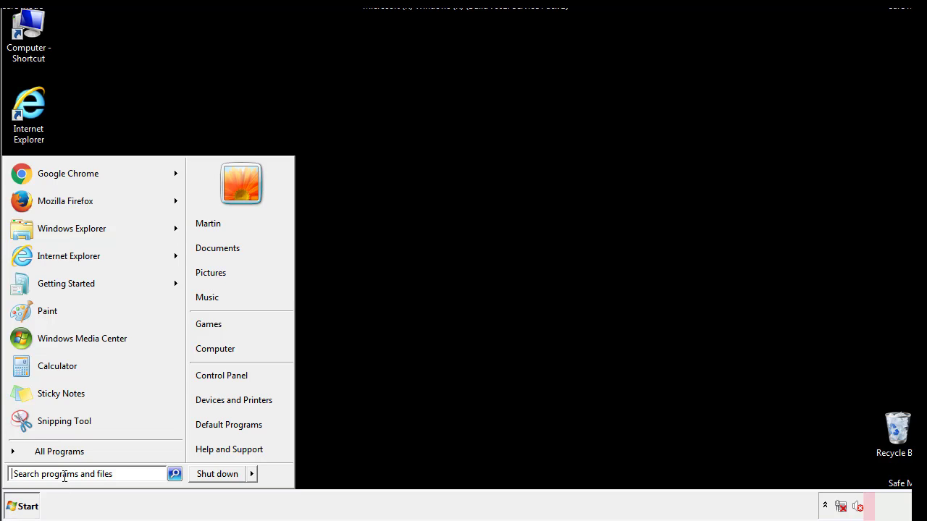
text(reged)
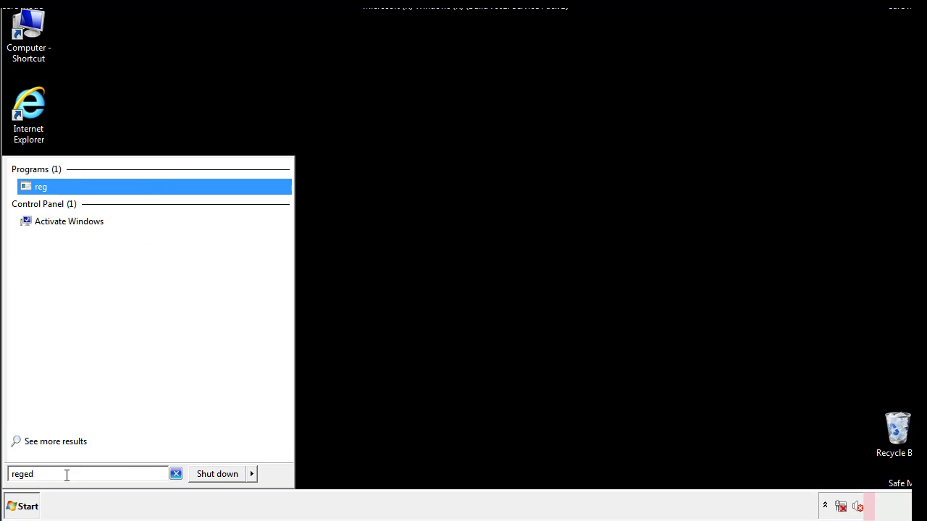
text(it)
key(Return)
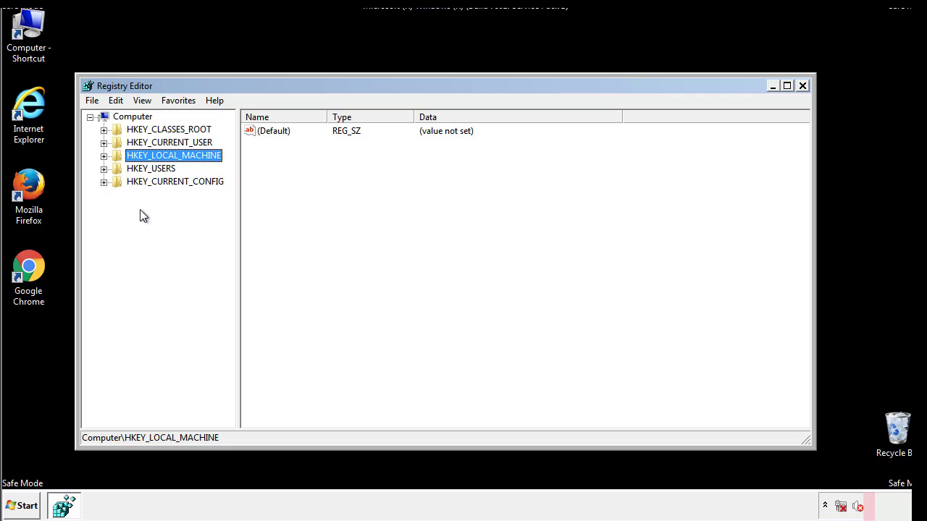
Step: Expand HKEY_LOCAL_MACHINE\SOFTWARE\Microsoft\Windows\CurrentVersion to reveal the Run key
click(103, 156)
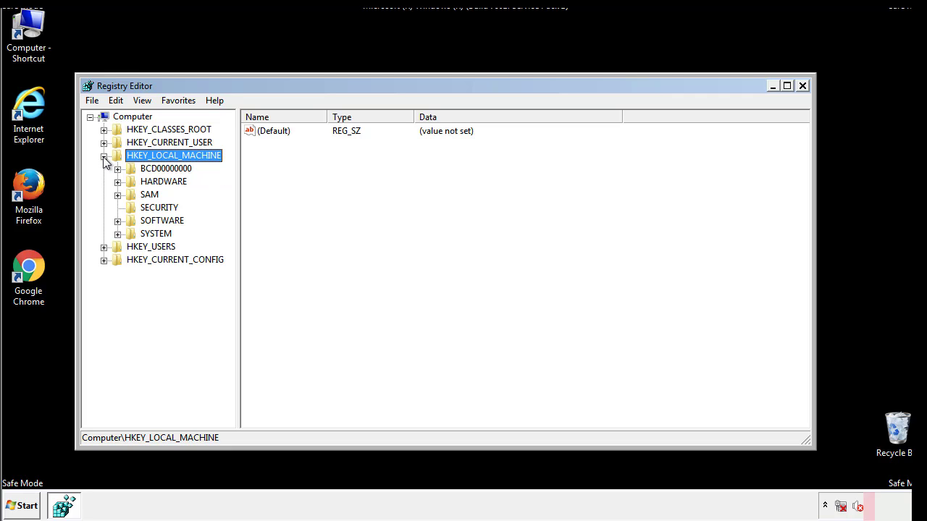
click(117, 220)
drag(228, 215, 230, 239)
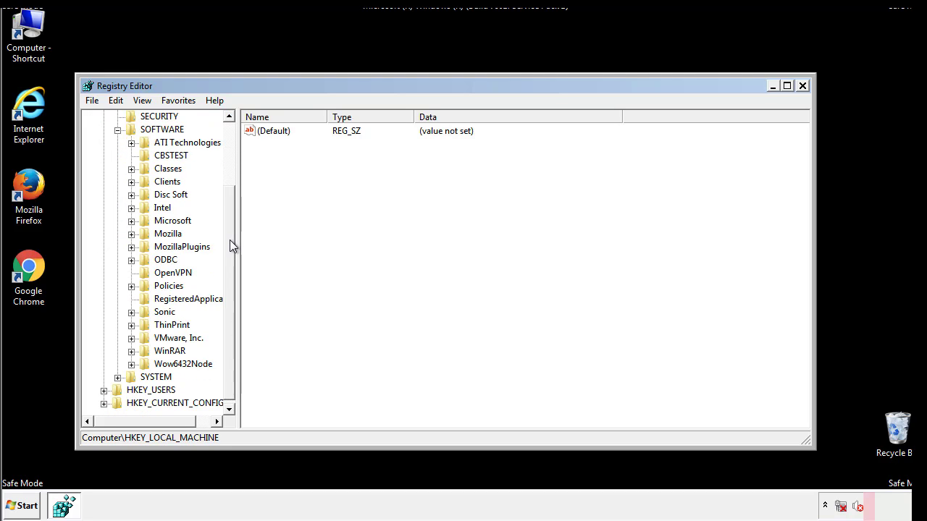
click(131, 221)
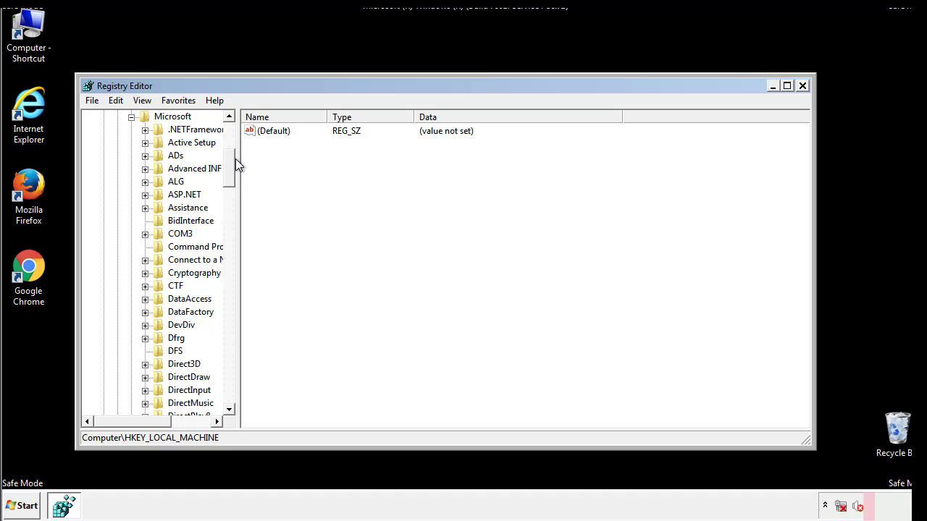
drag(228, 178, 232, 375)
click(144, 221)
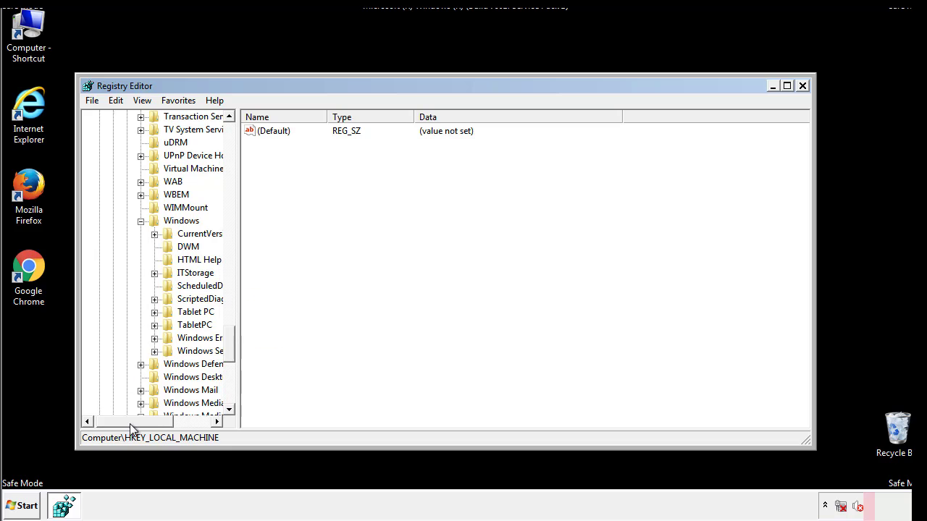
drag(130, 423, 148, 425)
click(119, 234)
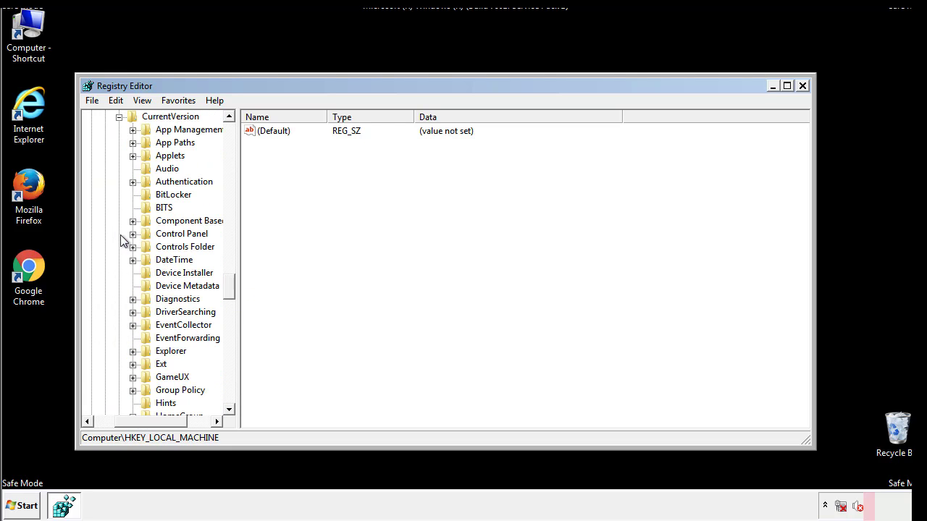
mouse_move(231, 289)
mouse_down()
mouse_move(231, 351)
mouse_move(230, 336)
mouse_up()
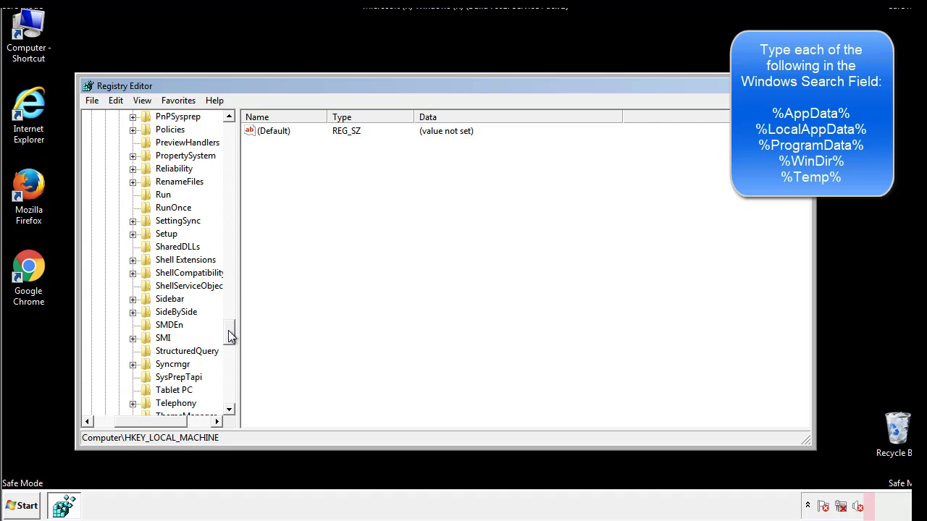
Step: Delete the tappi.loc value from HKLM's Run key and scroll the tree back to the top
click(154, 195)
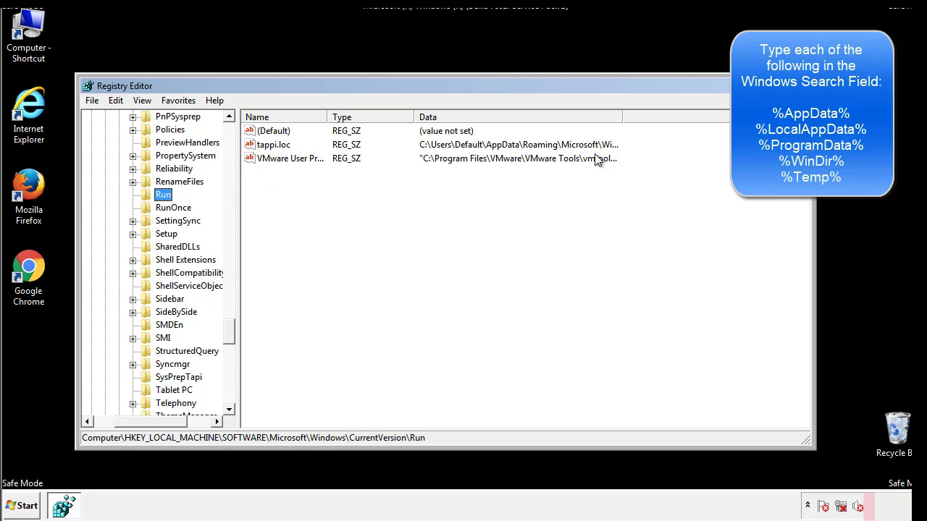
click(273, 149)
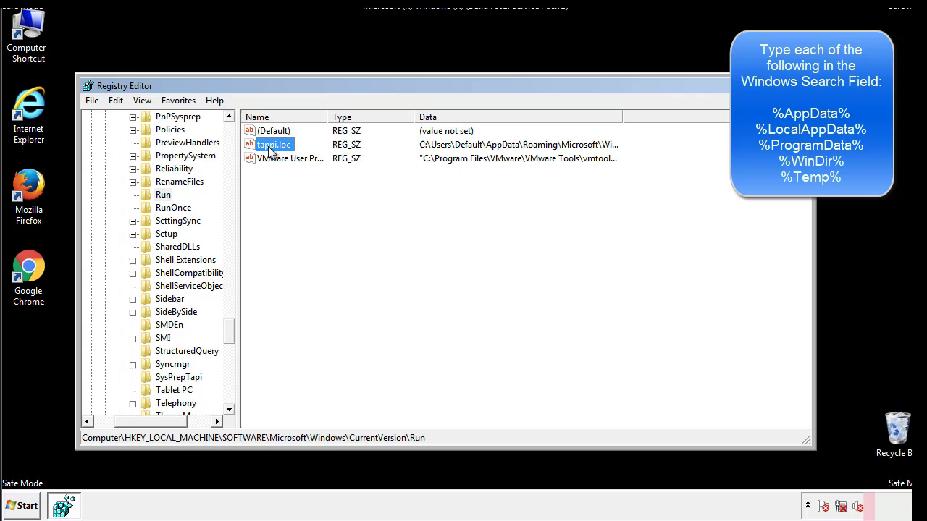
right_click(267, 147)
click(290, 188)
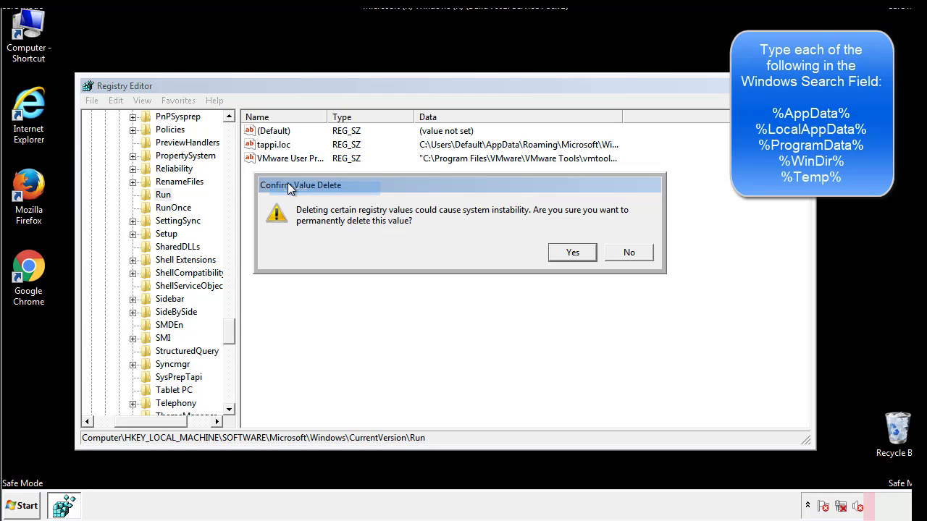
click(563, 255)
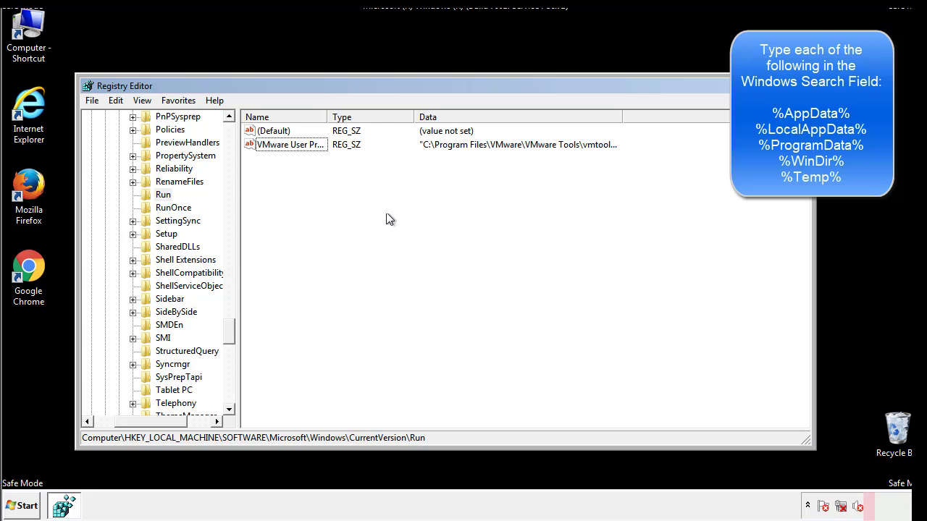
drag(229, 327, 229, 394)
drag(177, 422, 112, 430)
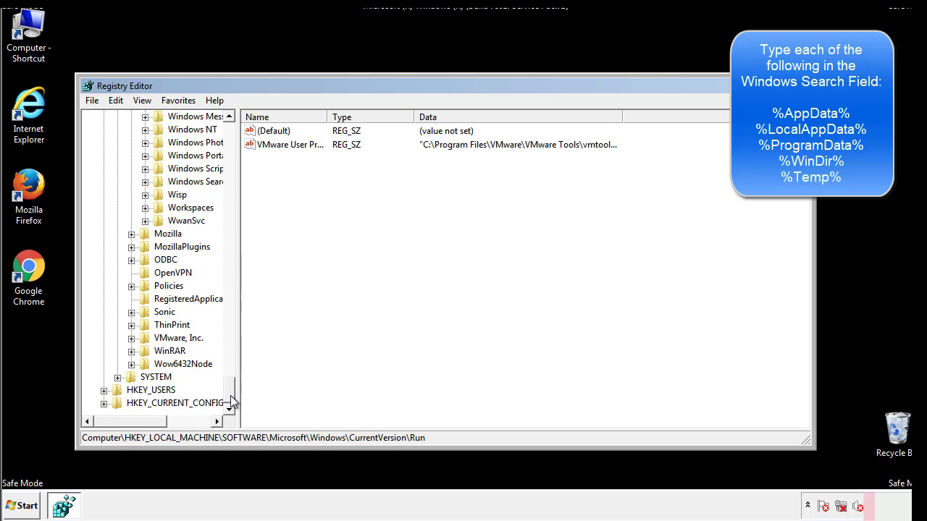
drag(231, 395, 236, 138)
Step: Collapse HKLM and expand HKEY_CURRENT_USER\Software\Microsoft\Windows\CurrentVersion
click(104, 154)
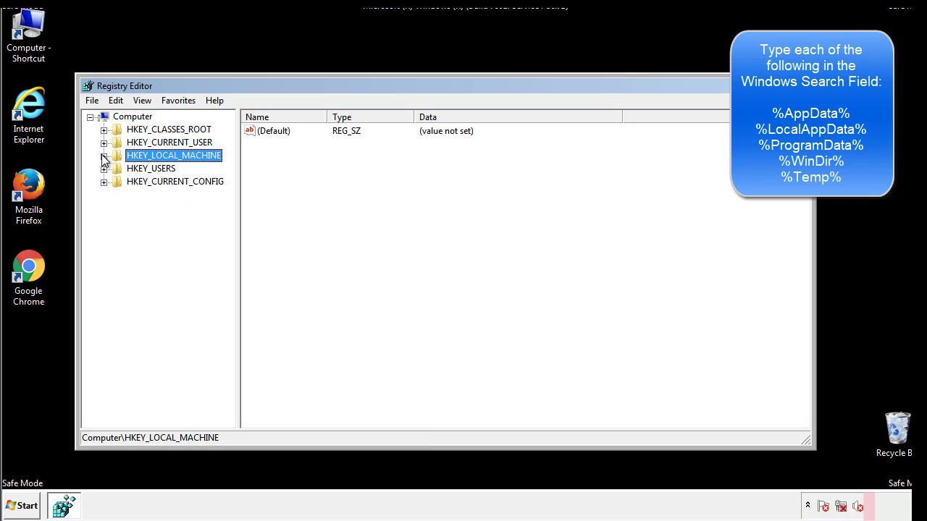
click(104, 142)
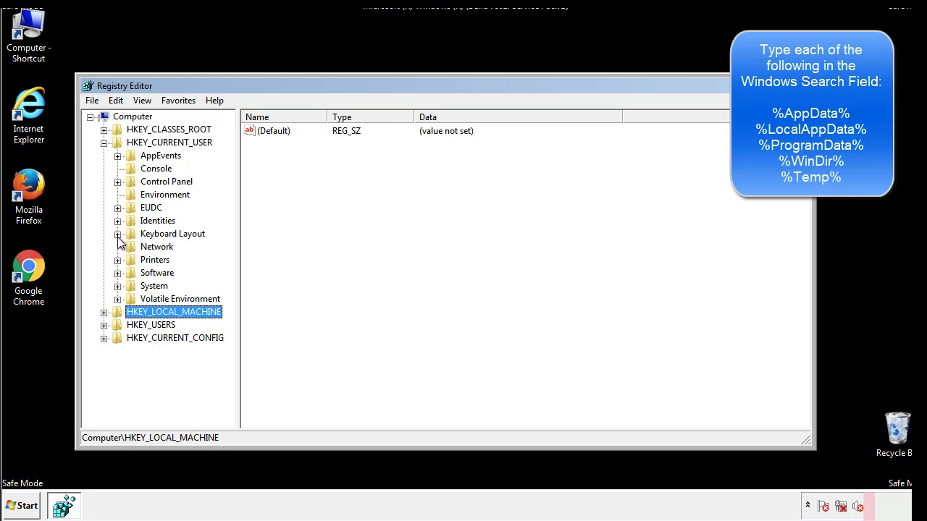
click(117, 273)
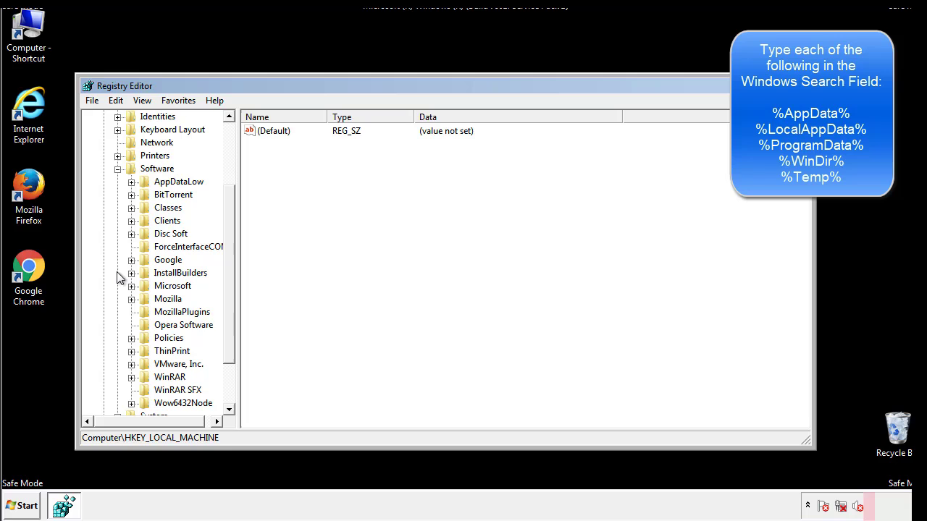
drag(227, 263, 228, 275)
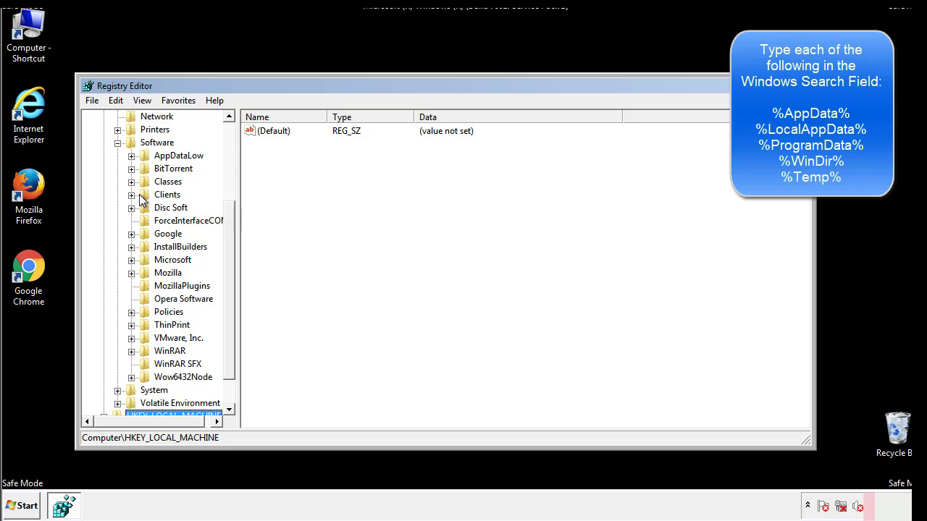
click(131, 260)
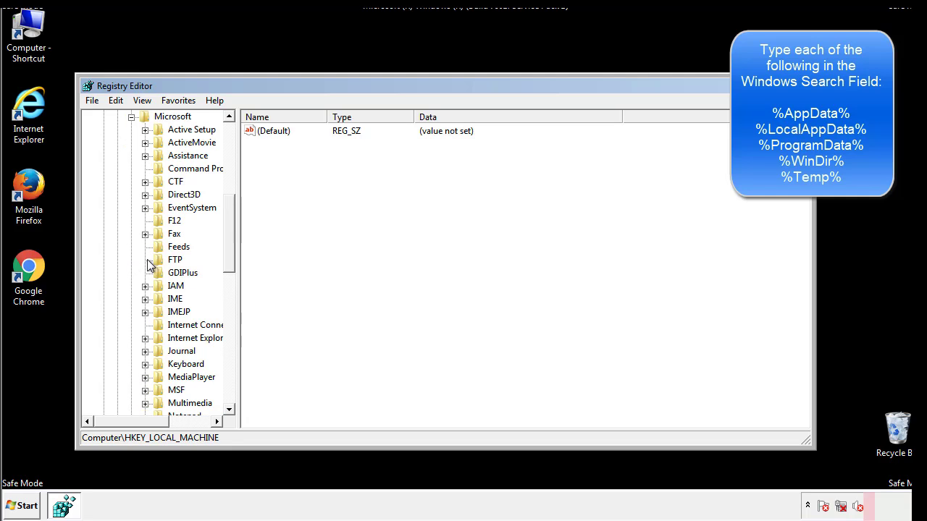
drag(227, 211, 228, 301)
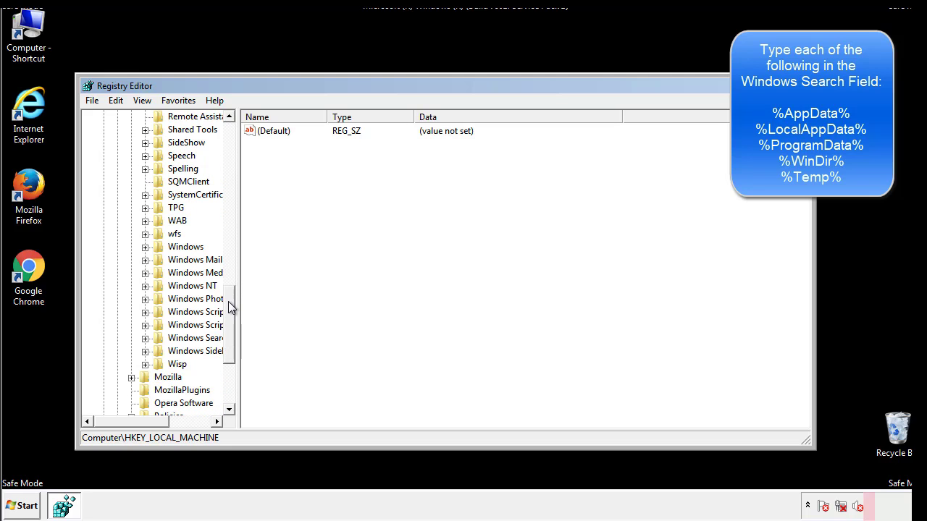
click(146, 248)
click(159, 261)
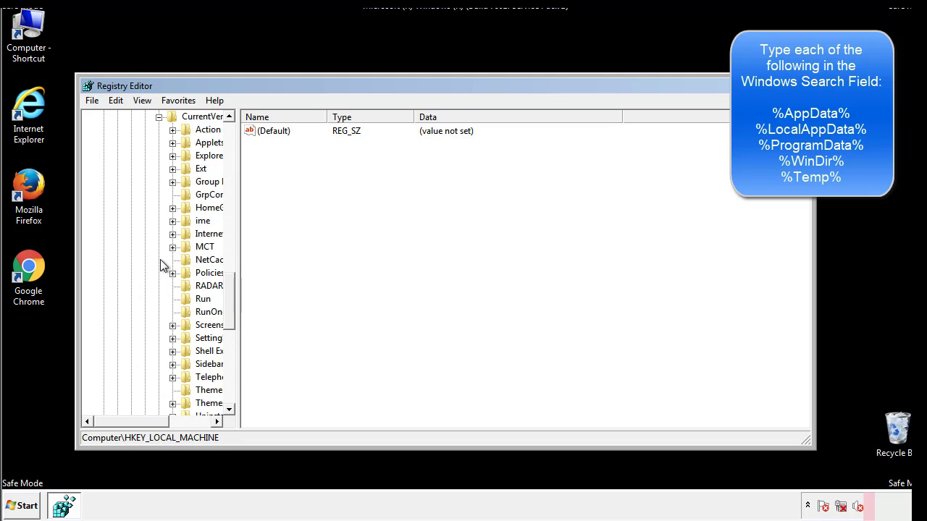
drag(140, 425, 163, 421)
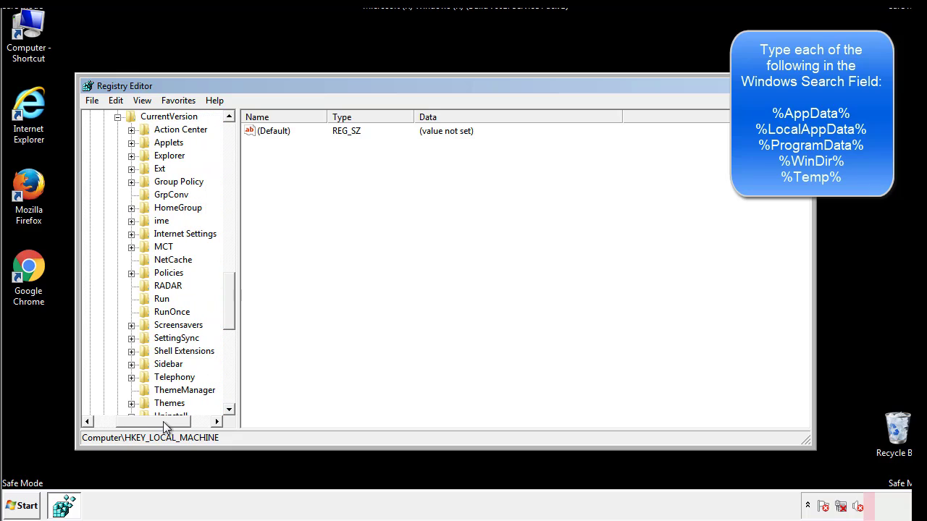
Step: Inspect the per-user Run key, holding only DAEMON Tools Lite, then collapse Windows
click(160, 298)
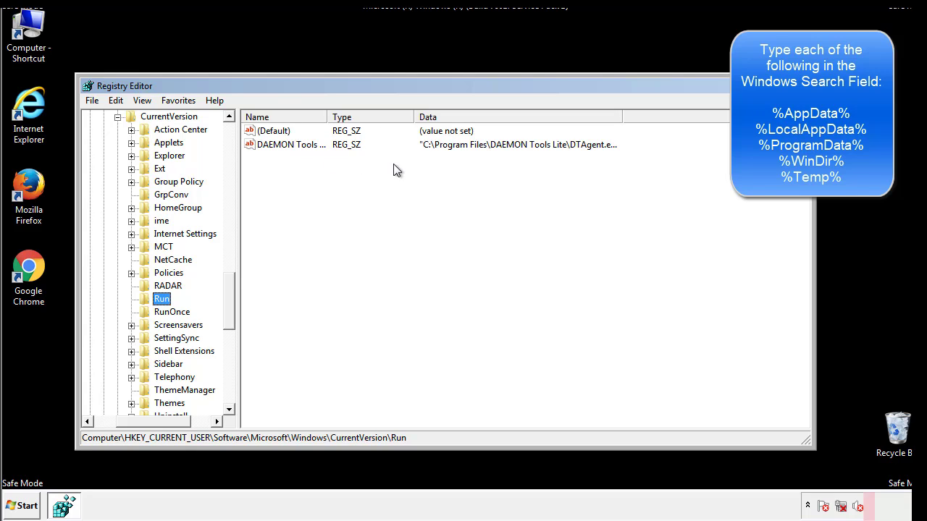
click(415, 172)
drag(153, 419, 135, 420)
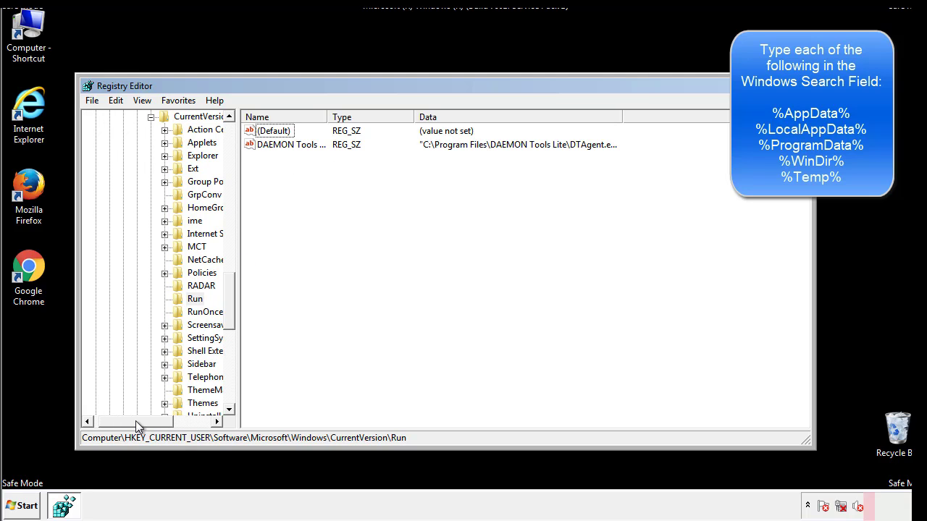
drag(235, 314, 229, 301)
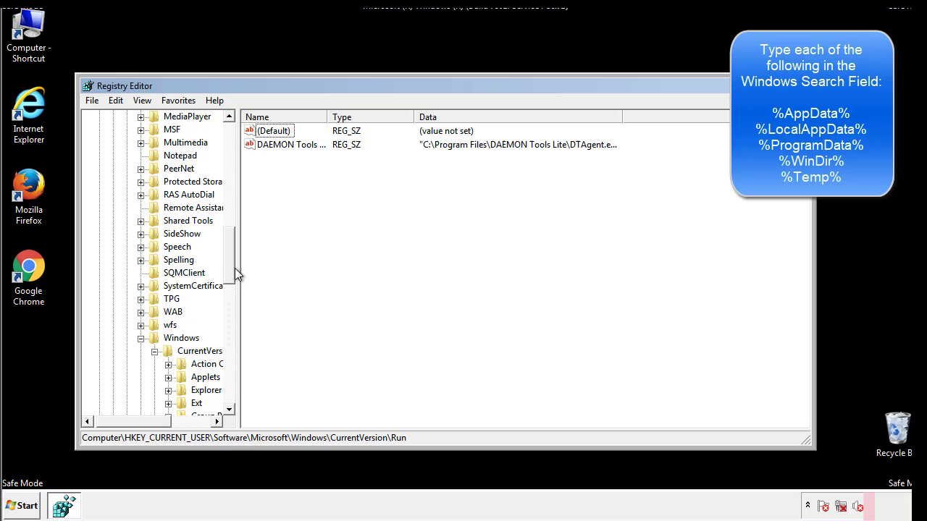
click(141, 339)
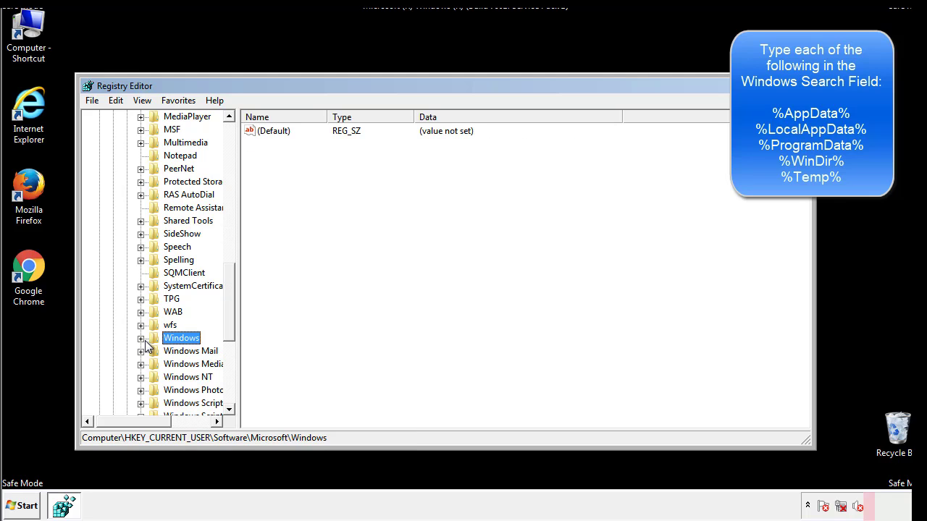
drag(232, 323, 233, 179)
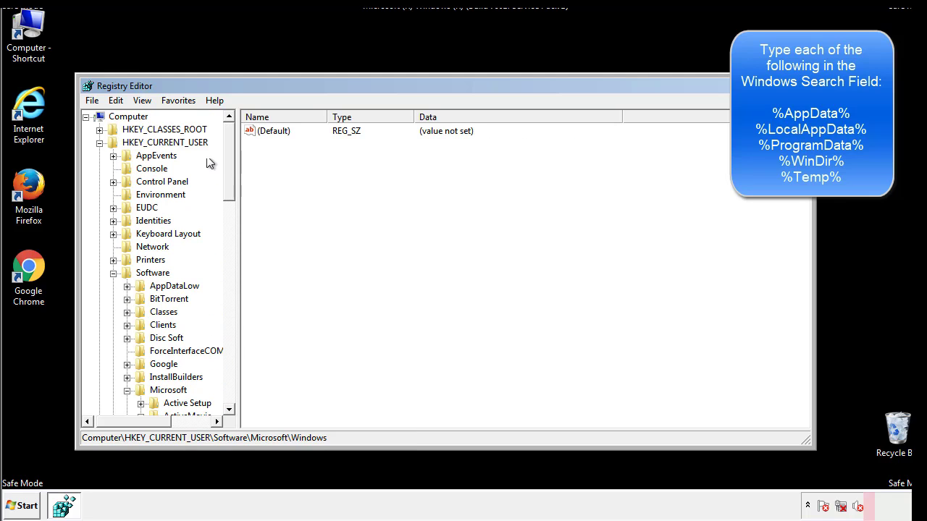
Step: Search the registry for %temp% using Edit > Find
click(116, 101)
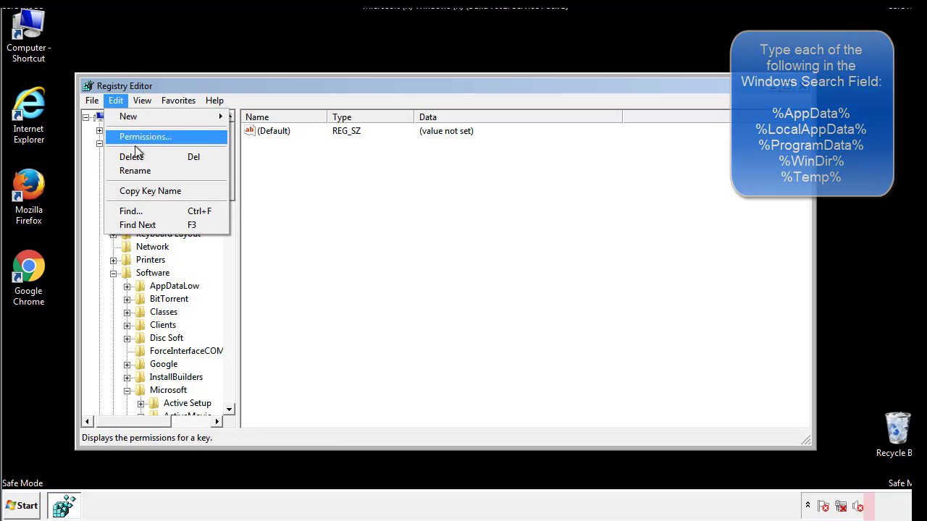
click(129, 210)
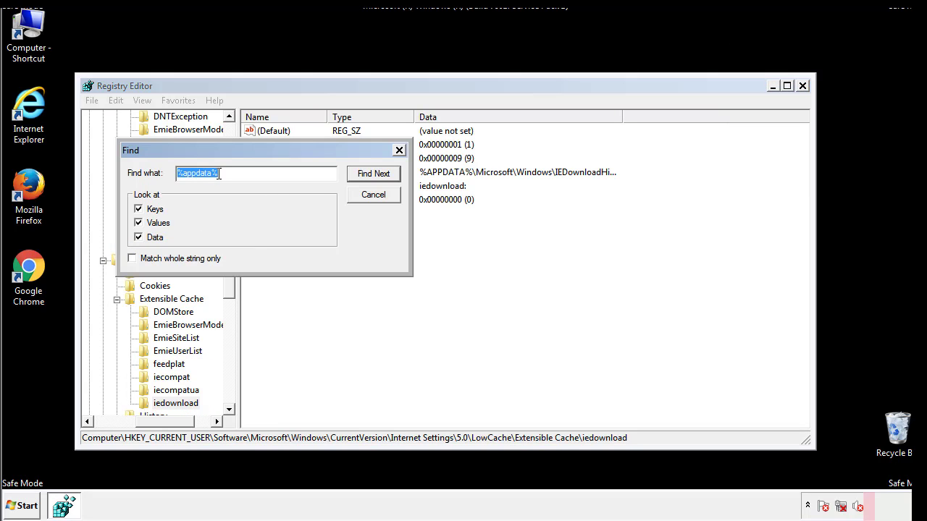
text(%t)
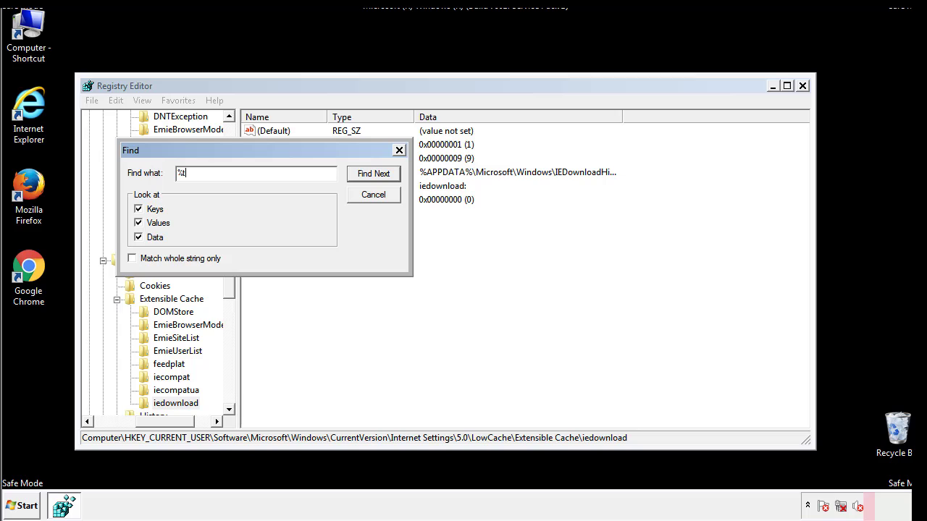
text(emp%)
key(Return)
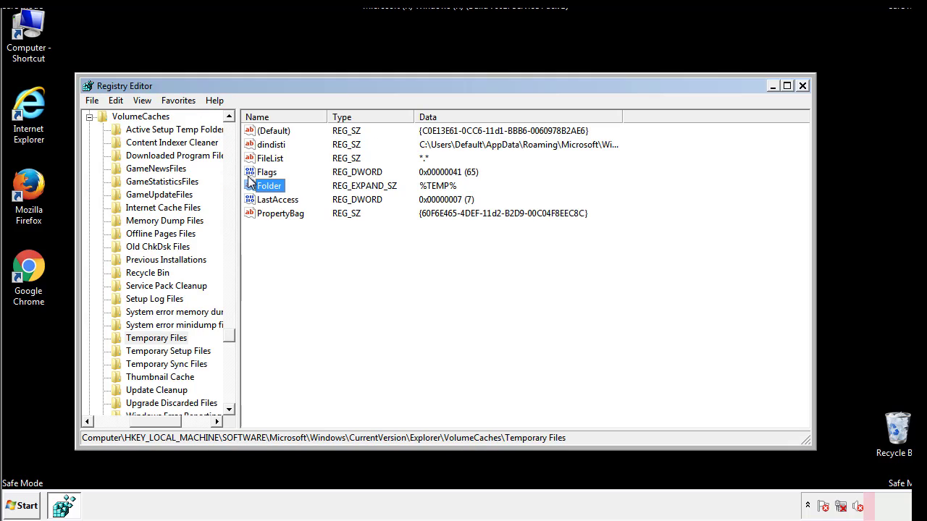
Step: Delete all values except (Default), including dindisti, from the Temporary Files key
click(378, 253)
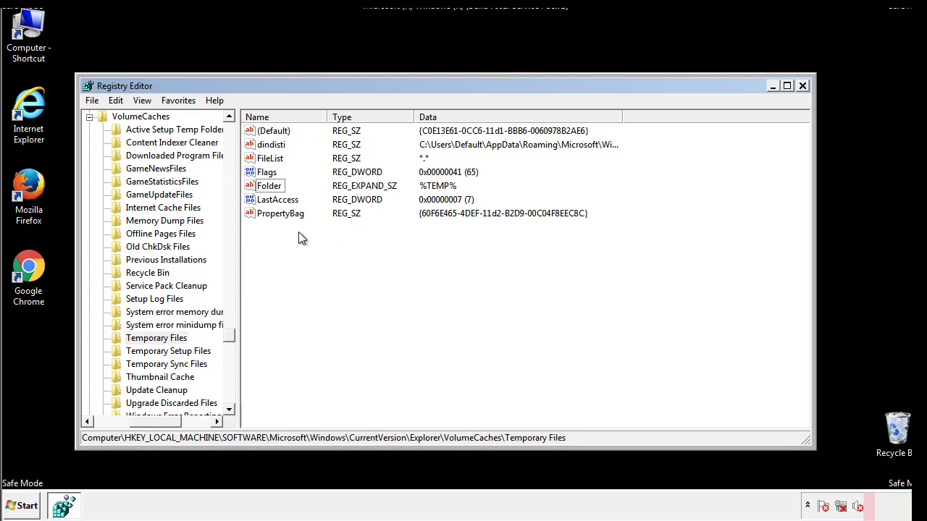
mouse_move(297, 231)
mouse_down()
mouse_move(273, 207)
mouse_move(264, 134)
mouse_up()
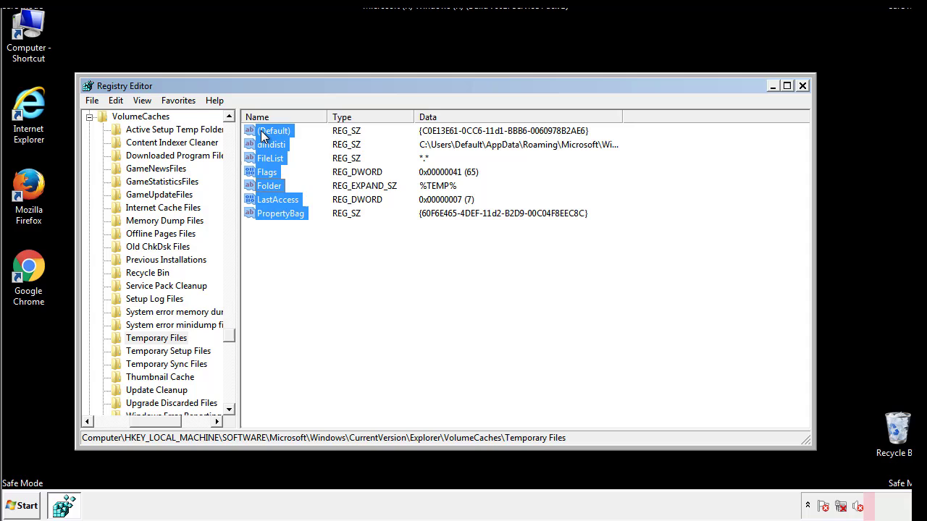
right_click(263, 136)
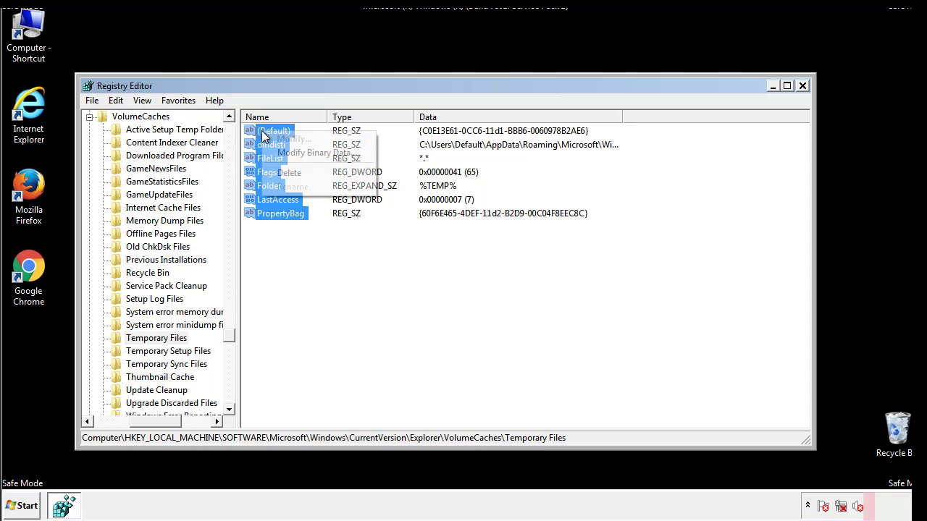
click(282, 174)
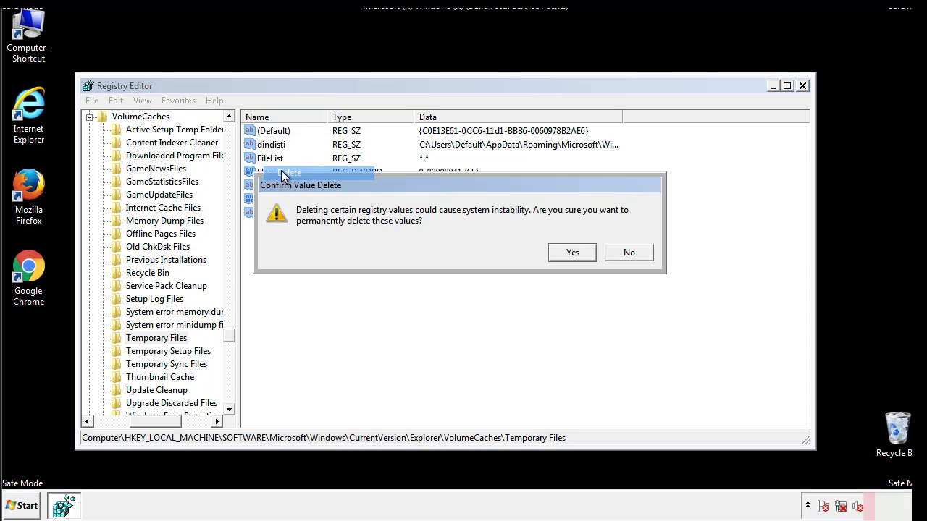
click(572, 252)
click(322, 178)
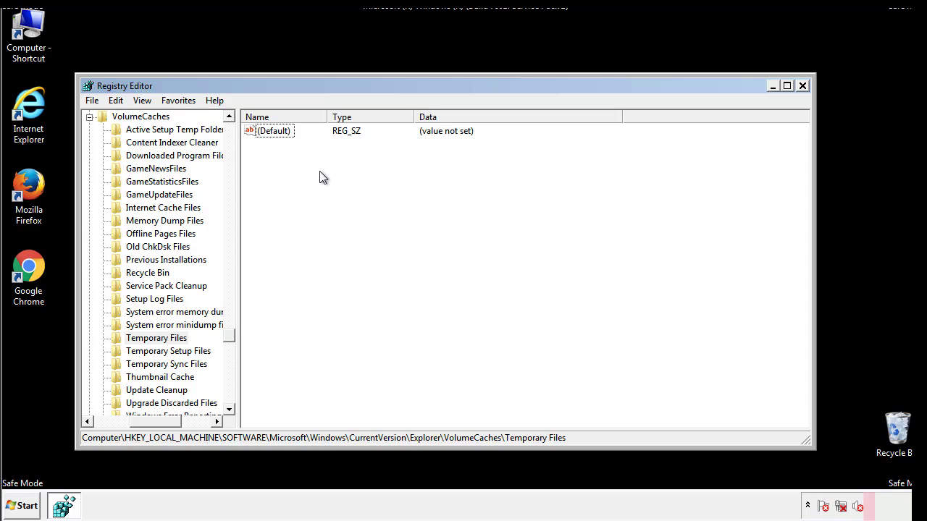
Step: Close Registry Editor and relaunch System Configuration via a msconfig search
click(803, 87)
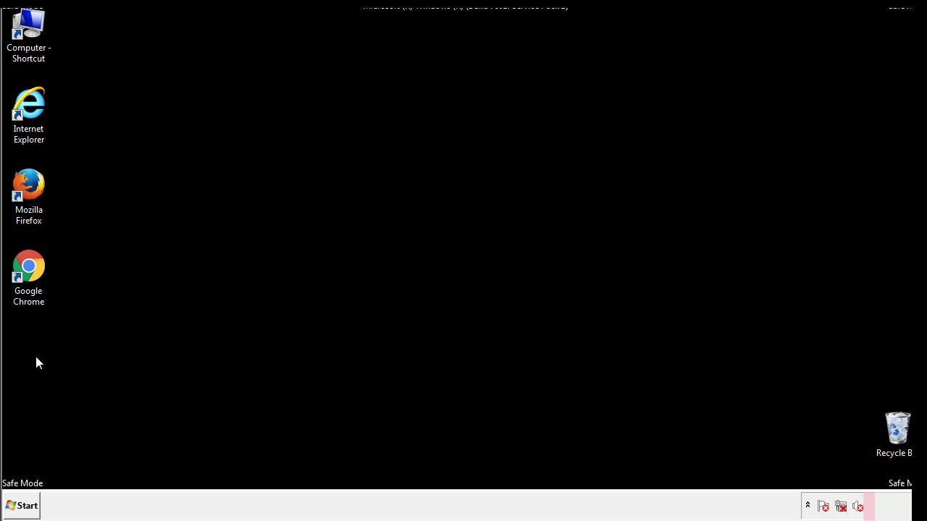
click(18, 506)
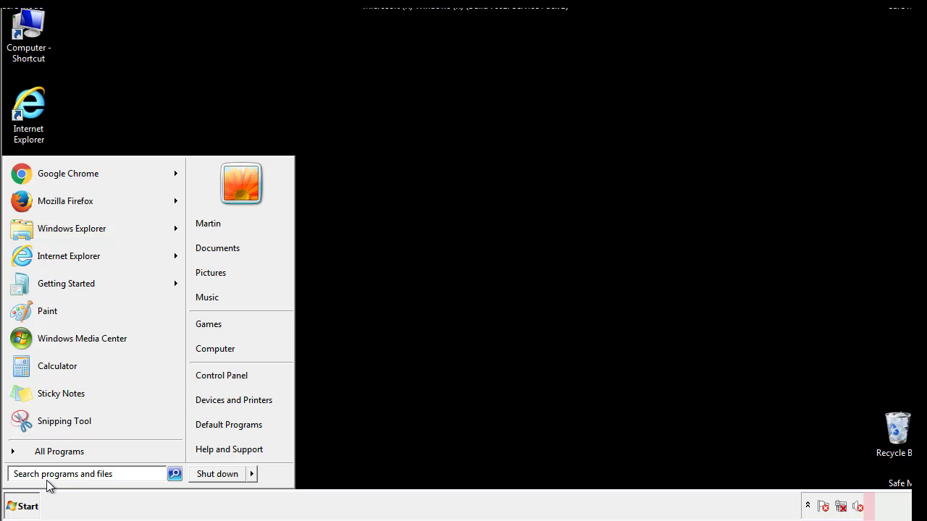
text(mscon)
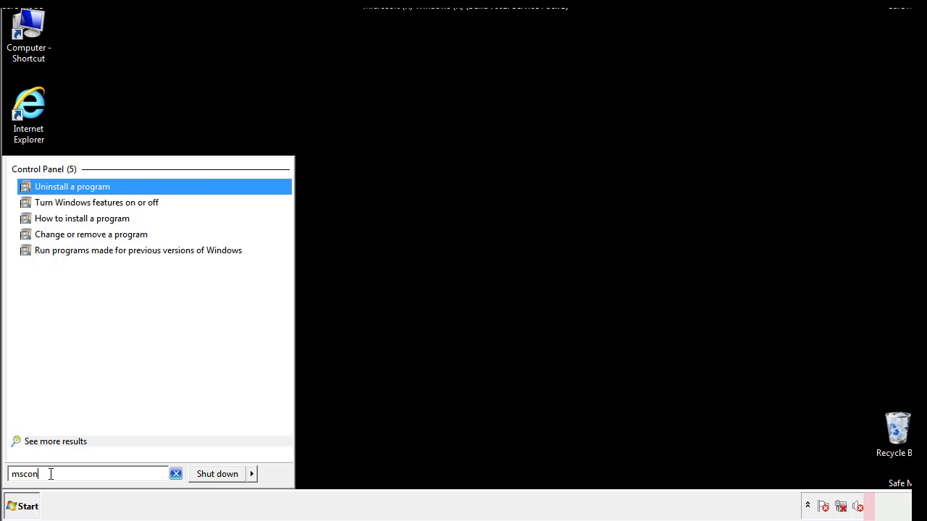
text(fig)
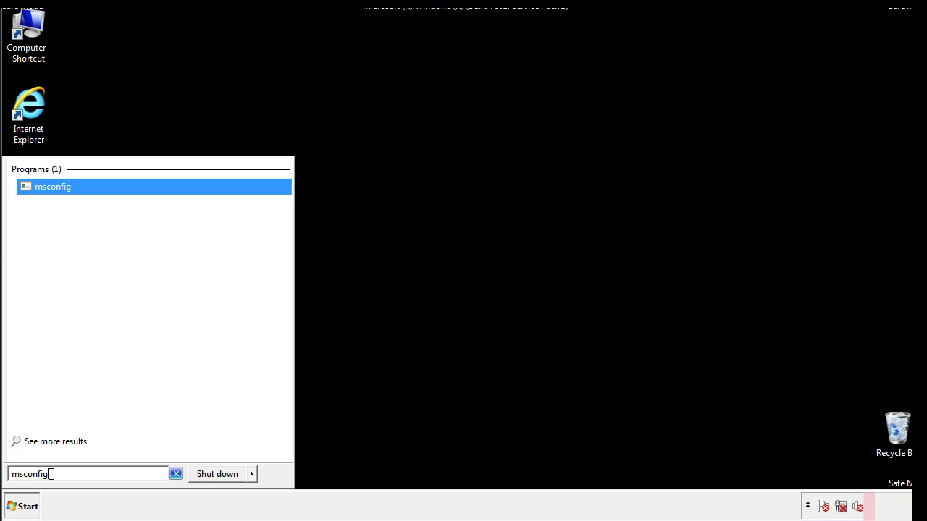
key(Return)
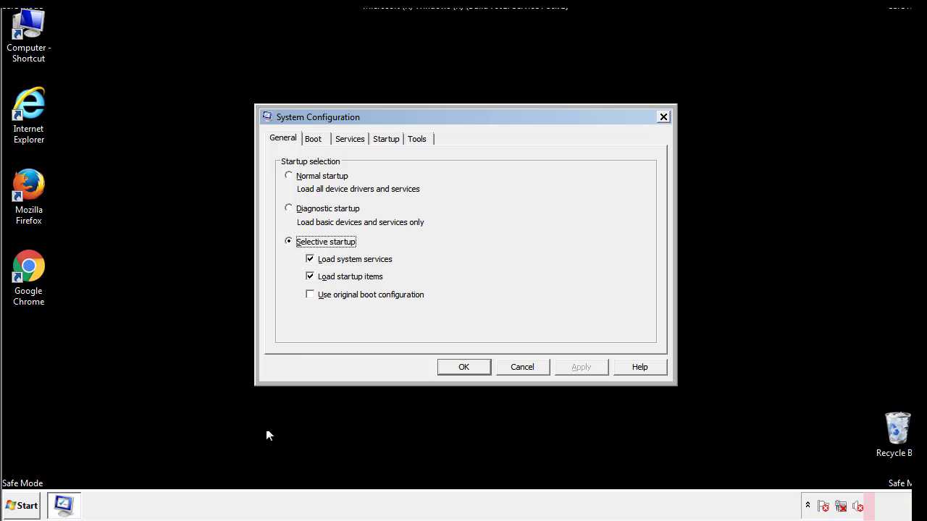
Step: Clear Safe boot on the Boot tab, apply the change, and restart Windows 7 into normal mode
click(313, 138)
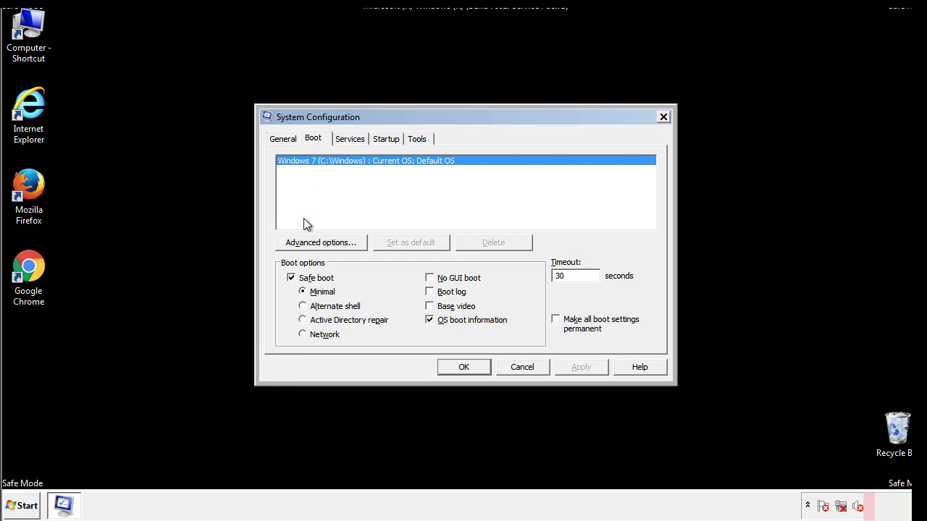
click(292, 279)
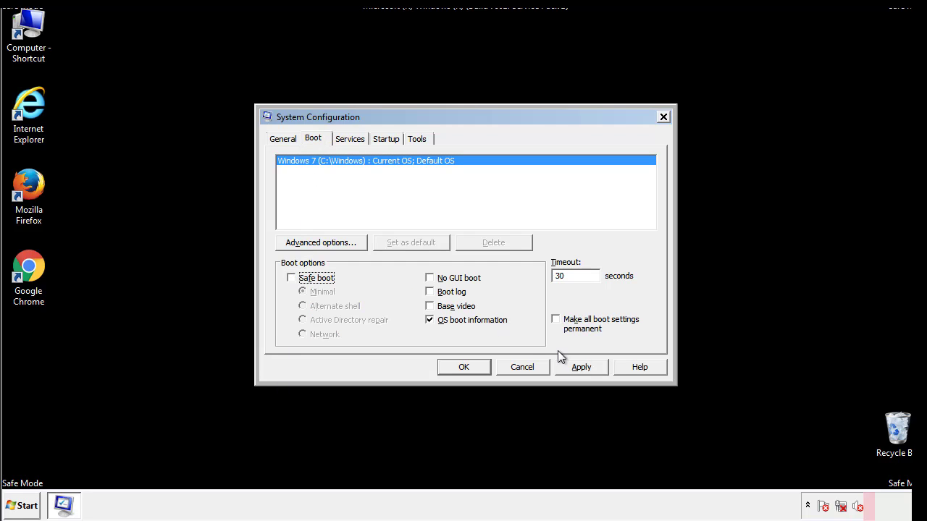
click(582, 366)
click(461, 367)
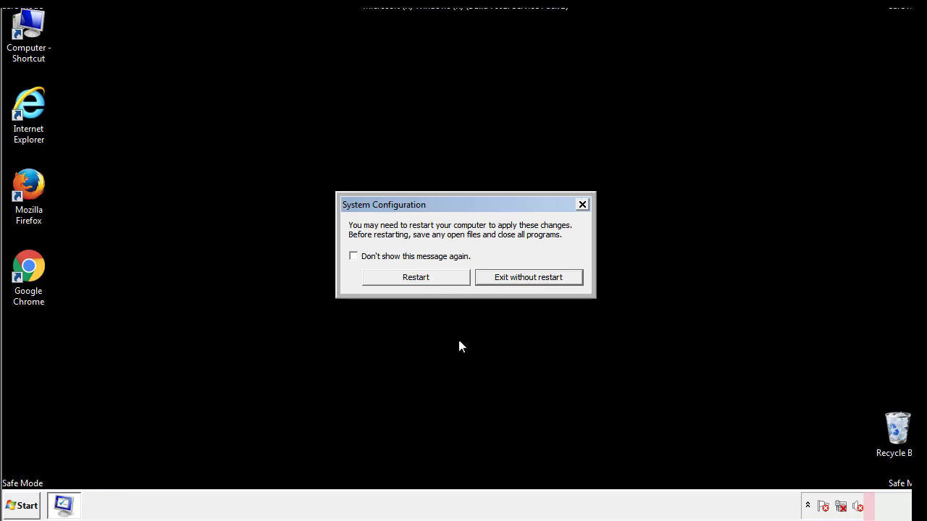
click(428, 282)
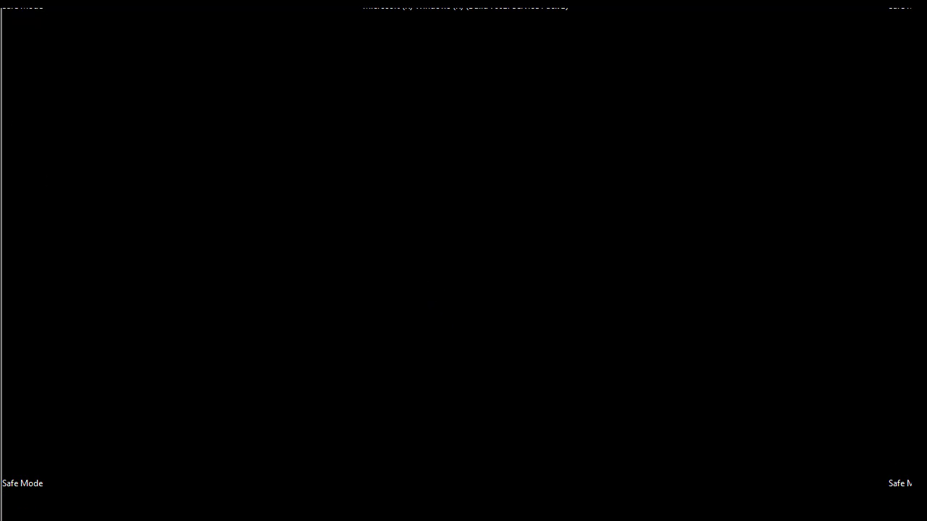